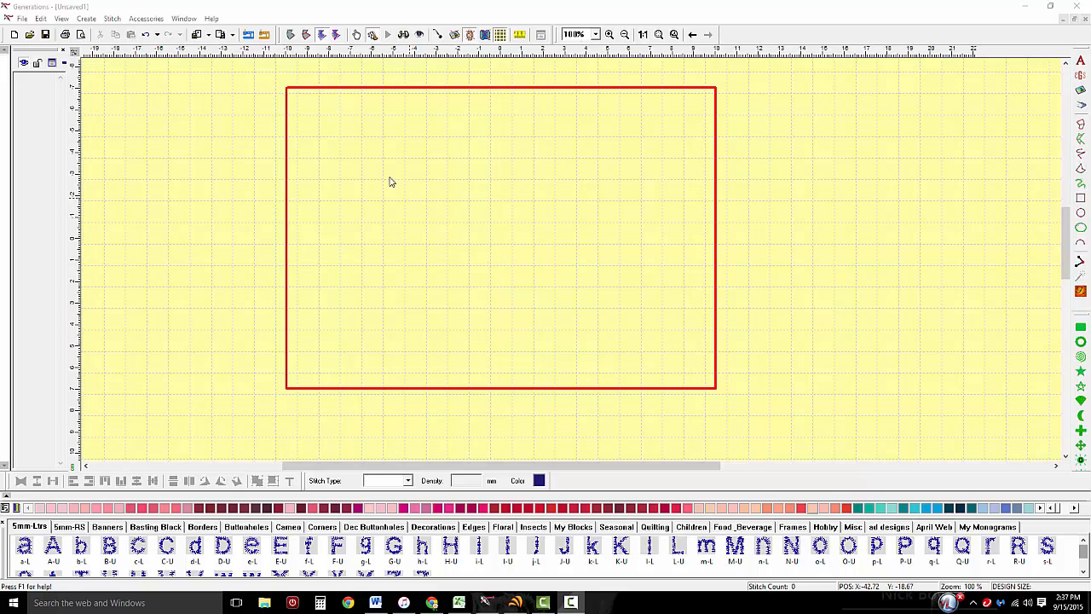
Open the letter A embroidery design CIS191901_A2.PES from the PES2 folder and show it in the workspace
key(ctrl+o)
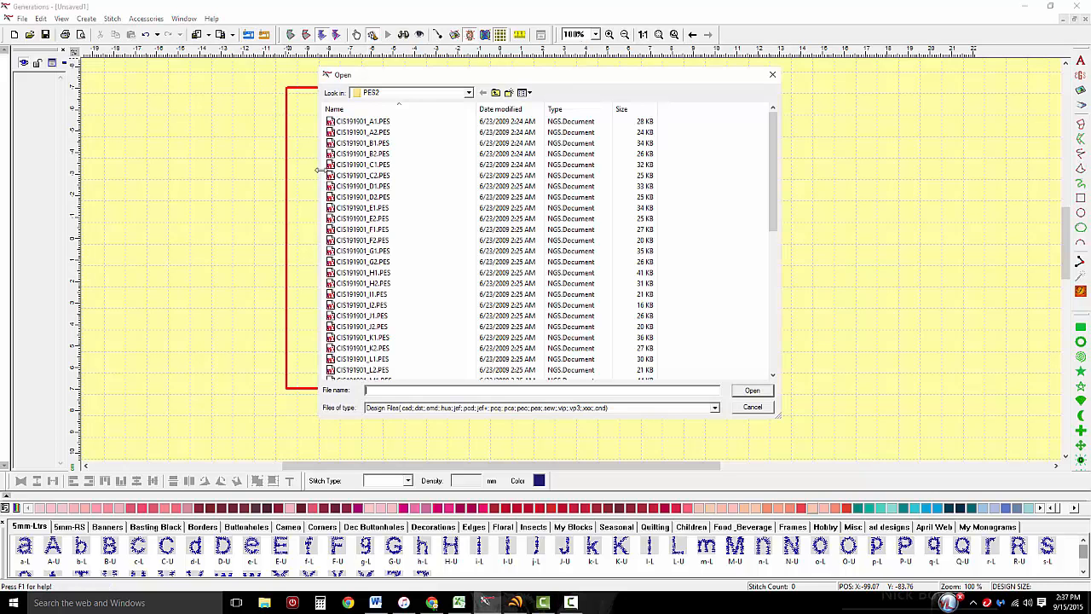
click(367, 133)
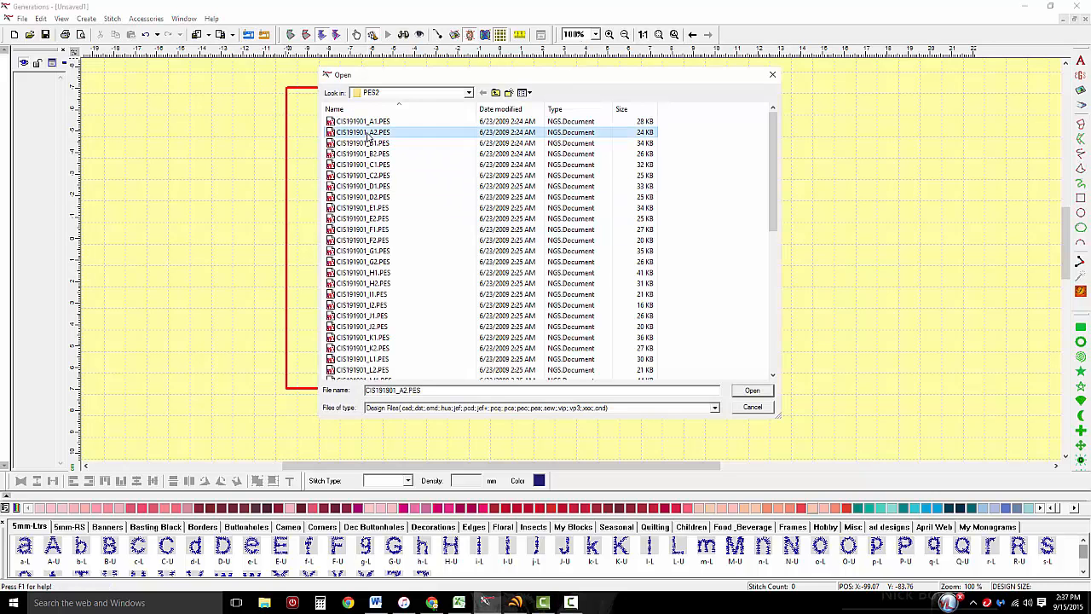
click(752, 390)
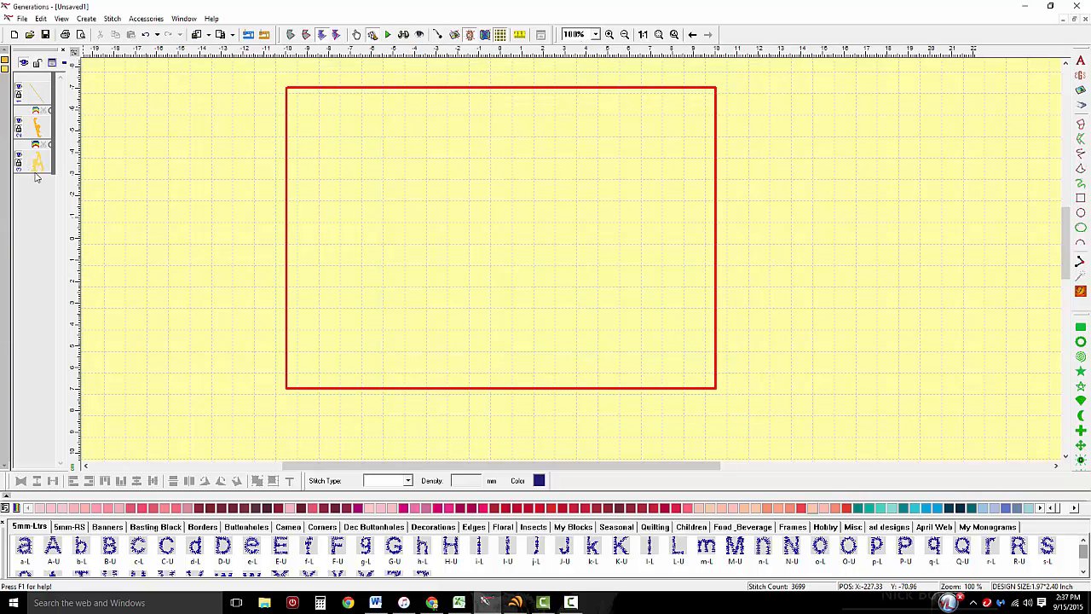
click(645, 36)
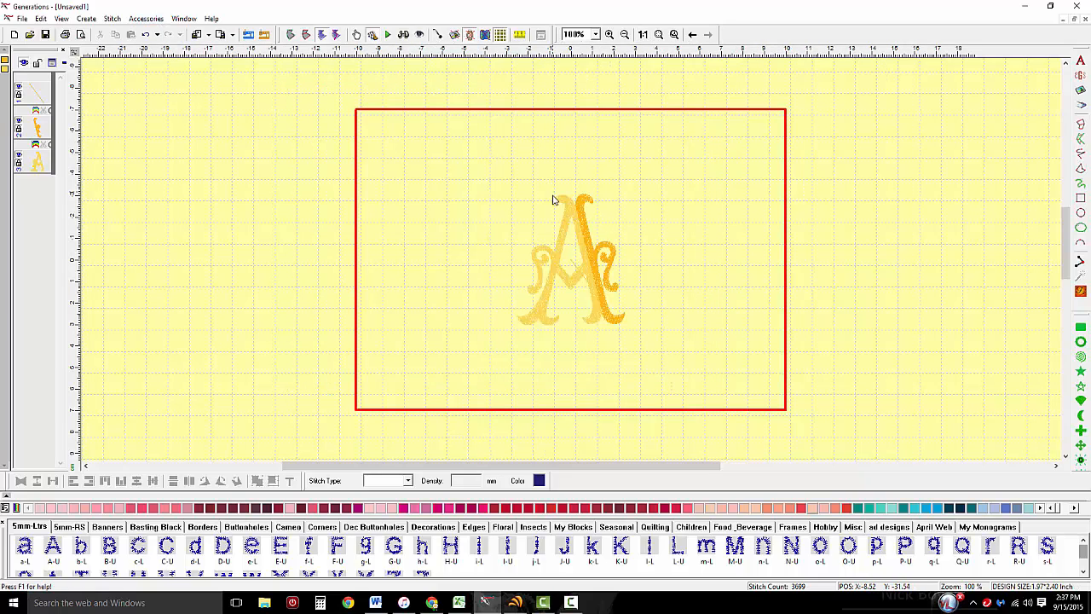
Merge the letter B design CIS191901_B2.PES into the current workspace
click(248, 34)
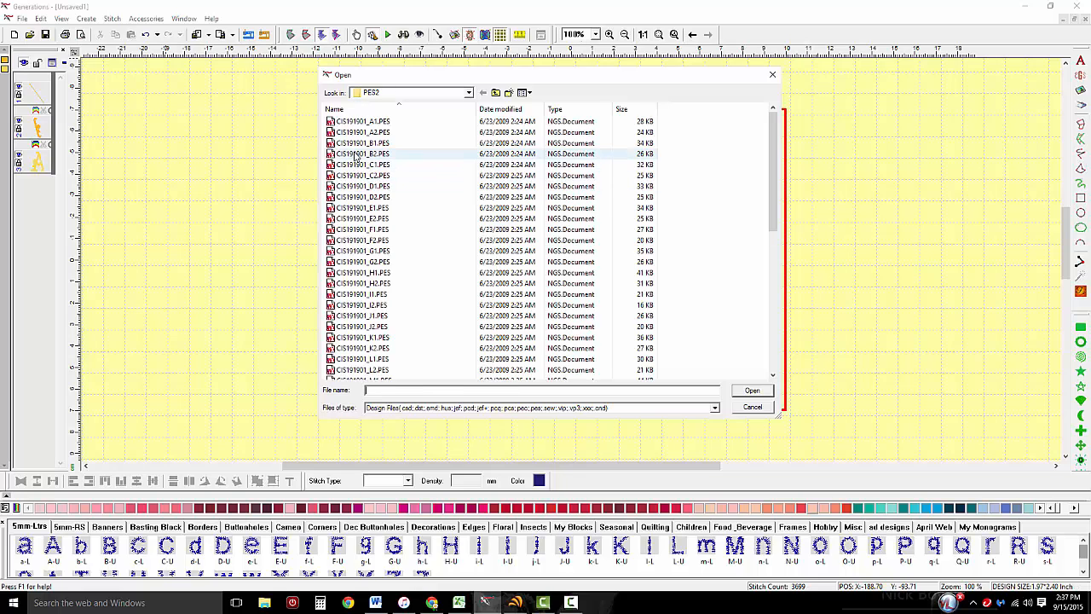
click(355, 153)
click(750, 390)
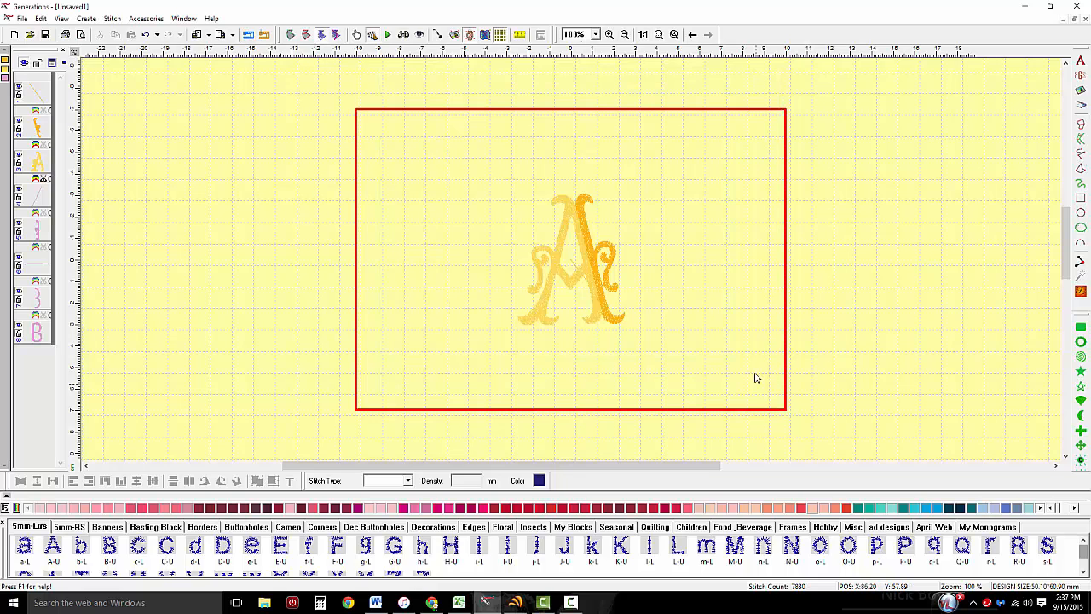
click(643, 35)
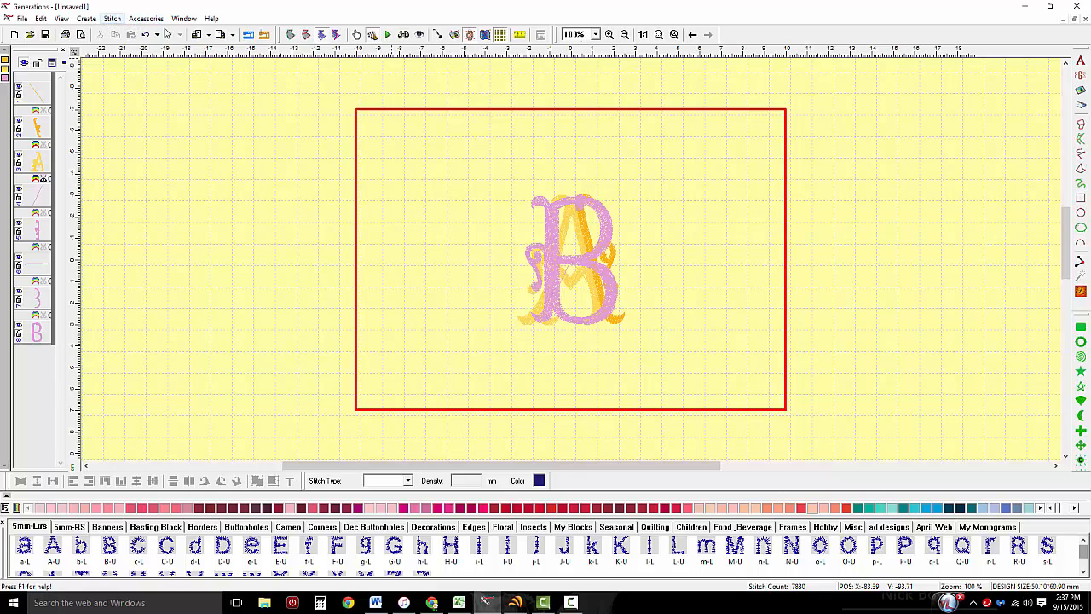
Merge the letter C design CIS191901_C2.PES into the same workspace
click(248, 34)
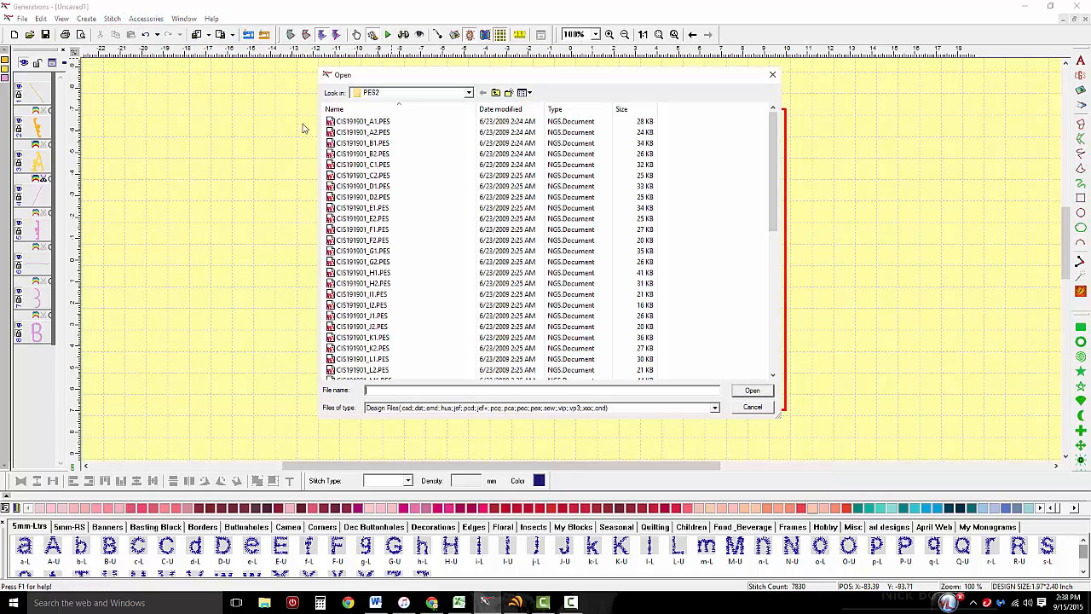
click(378, 198)
click(385, 187)
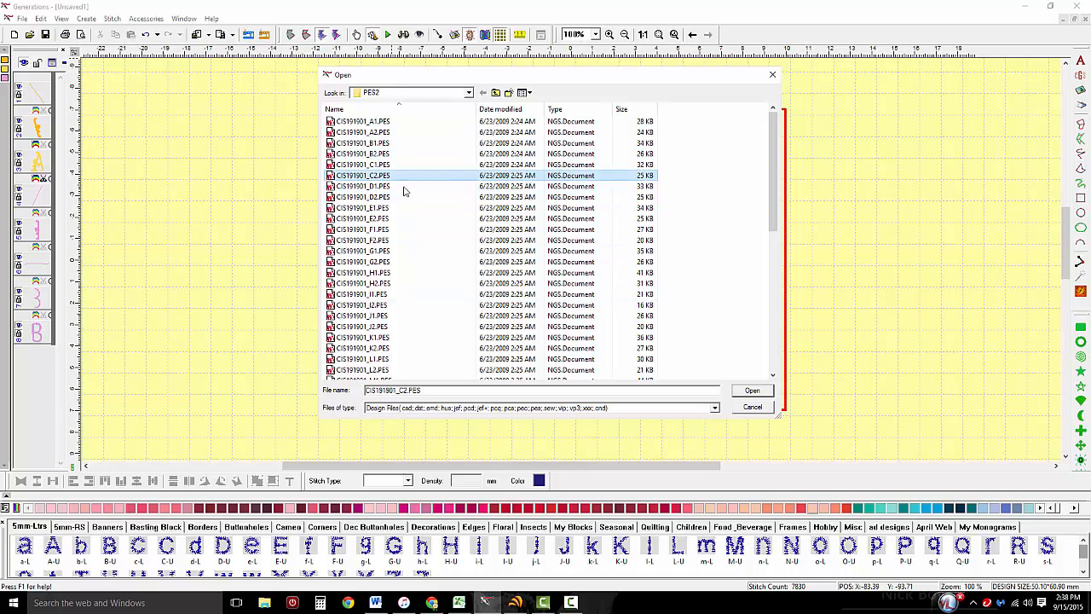
click(746, 392)
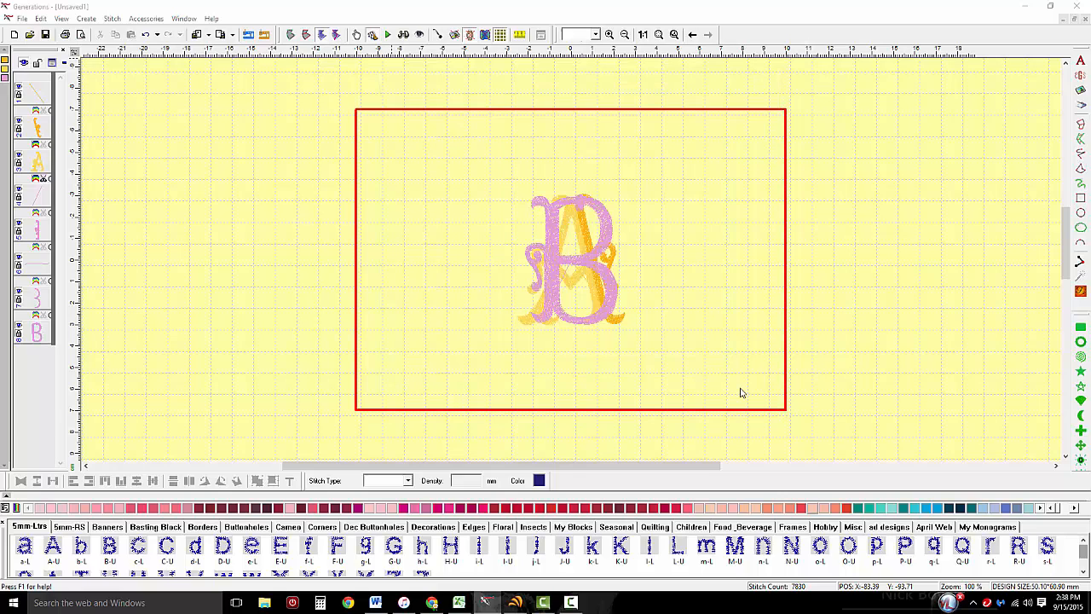
click(646, 36)
Separate the overlapping letters into a side-by-side row reading A, B, C
click(551, 261)
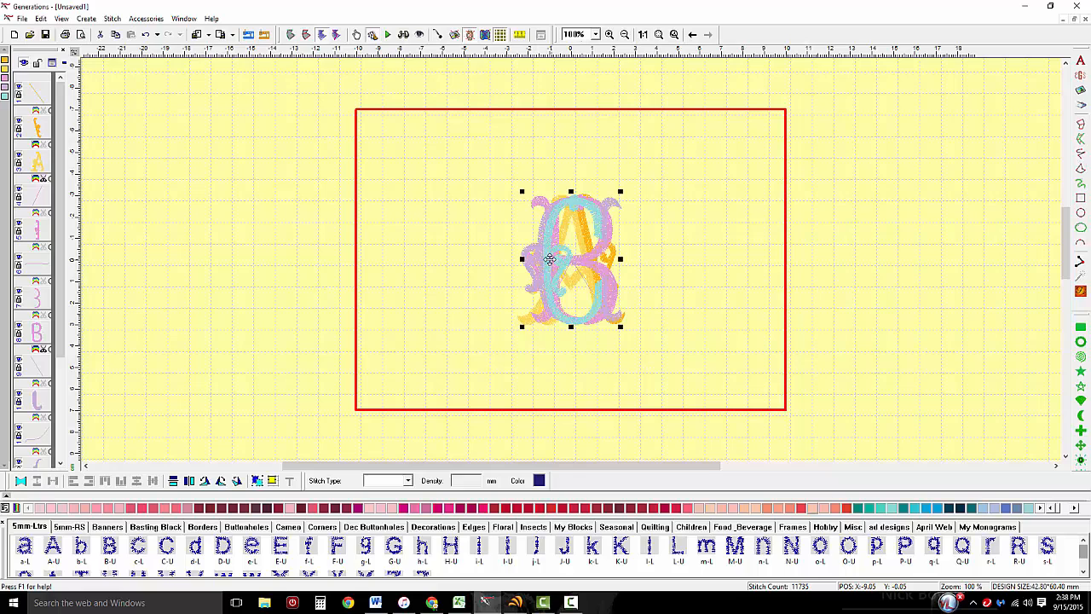
drag(551, 261, 433, 248)
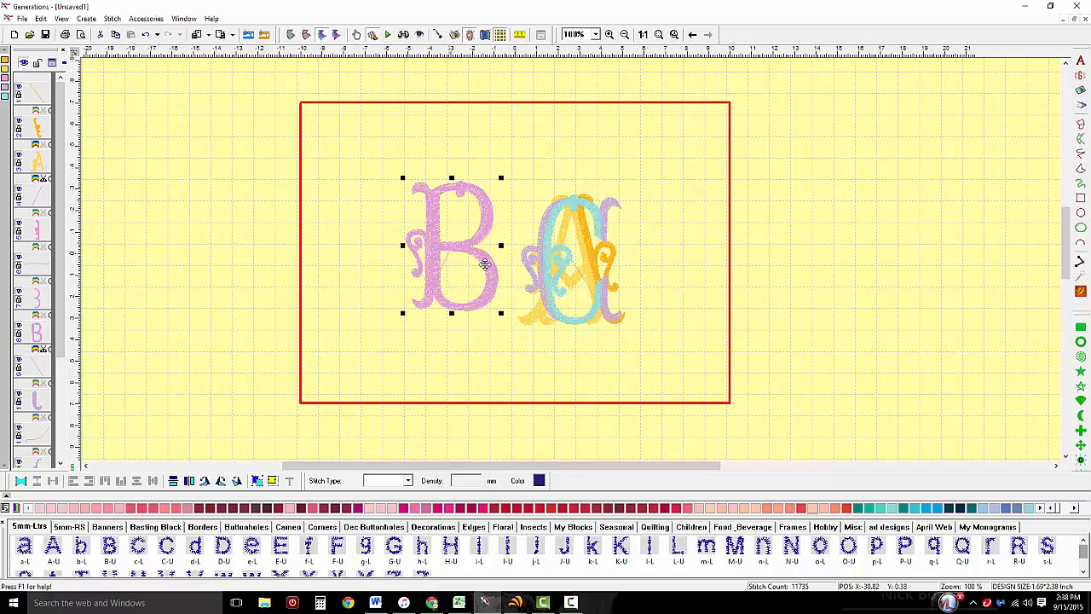
click(555, 261)
drag(555, 261, 675, 251)
click(596, 256)
drag(597, 256, 349, 251)
drag(673, 255, 550, 246)
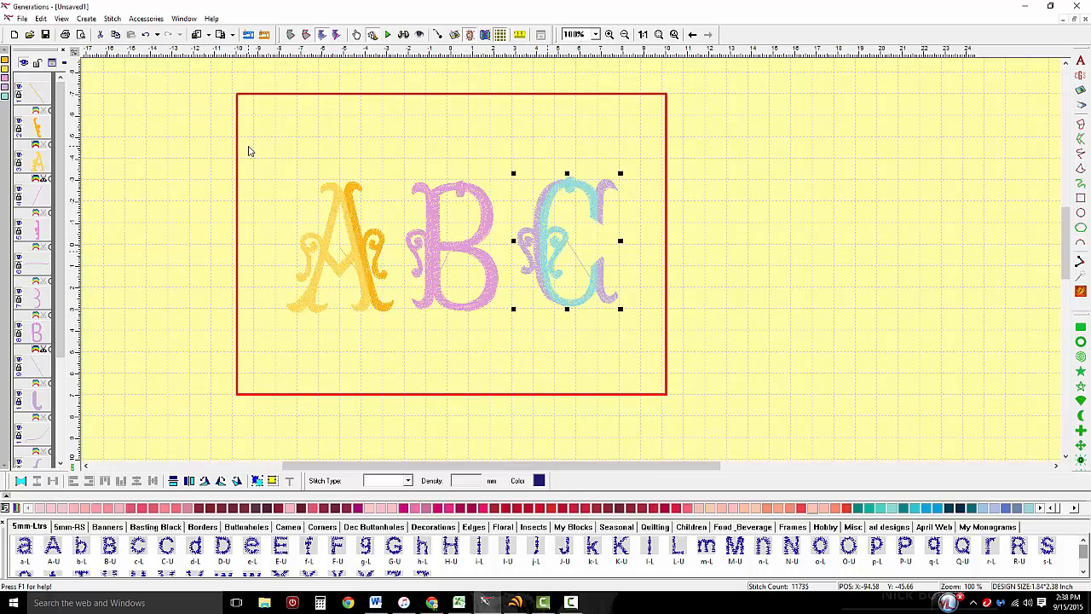
Select all three letters, align them with Align Horizontal Center, and space them evenly across the row
drag(248, 146, 670, 397)
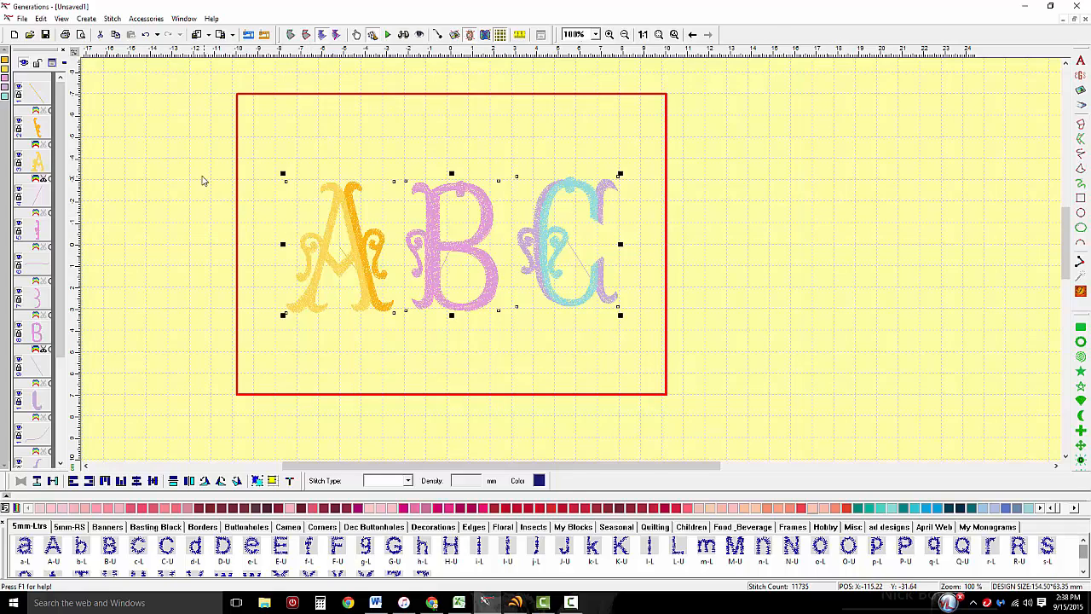
click(201, 180)
click(41, 19)
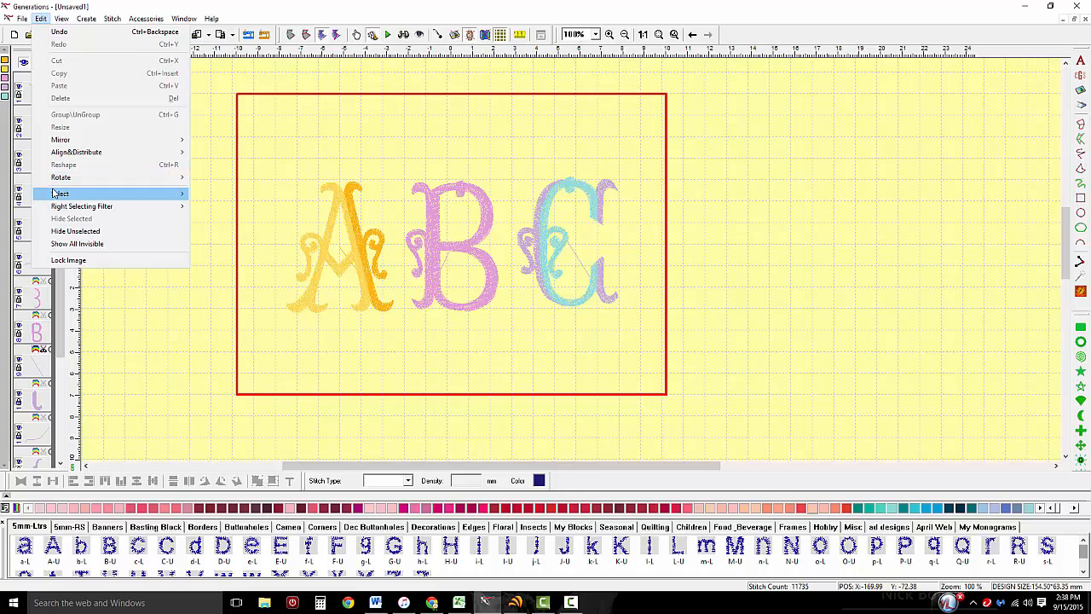
mouse_move(179, 193)
click(219, 194)
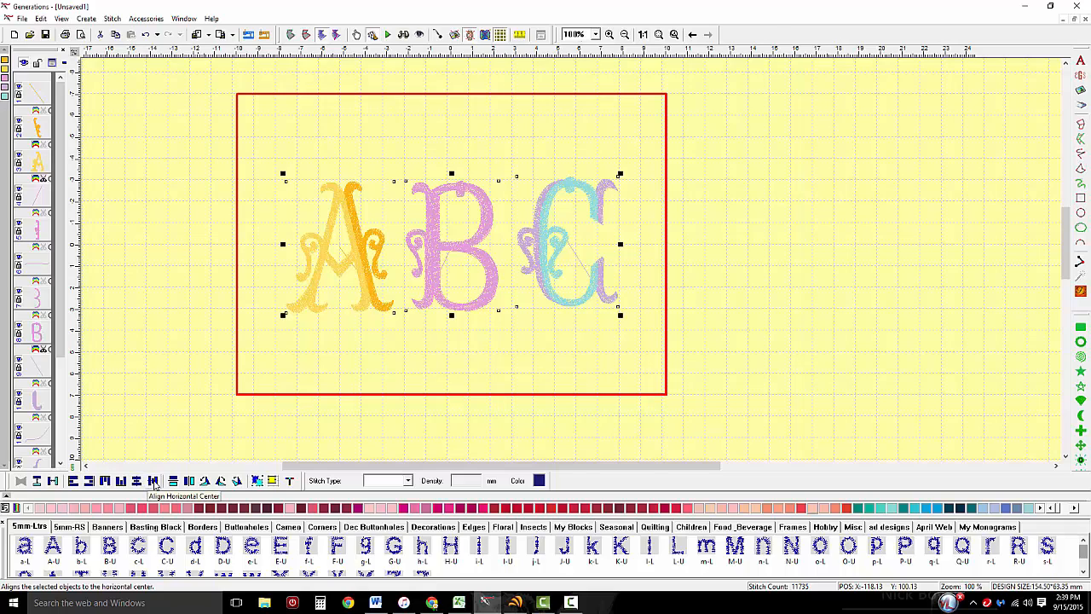
click(153, 481)
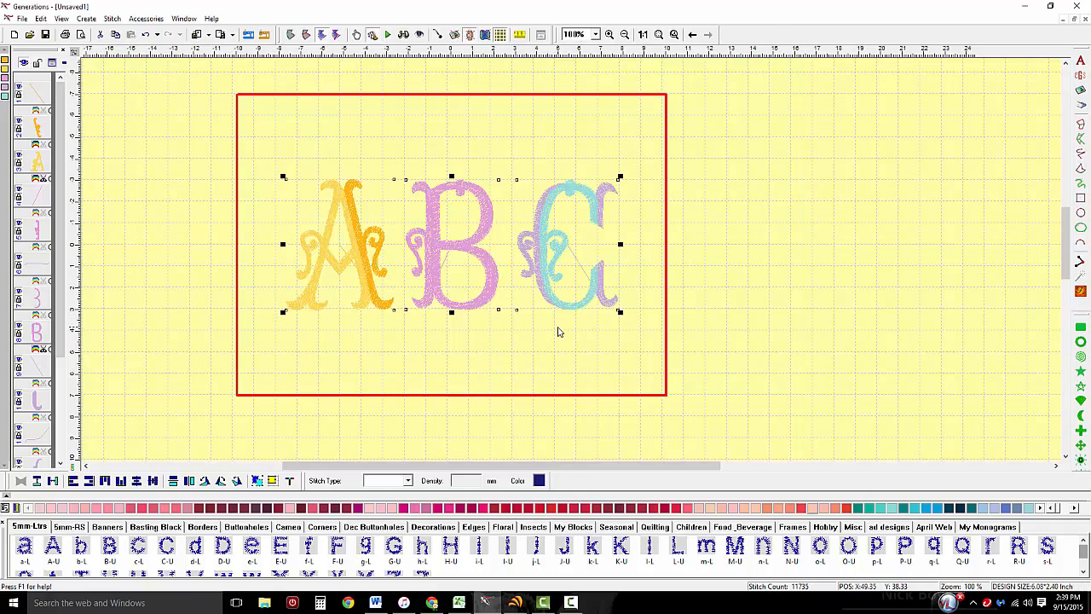
click(53, 482)
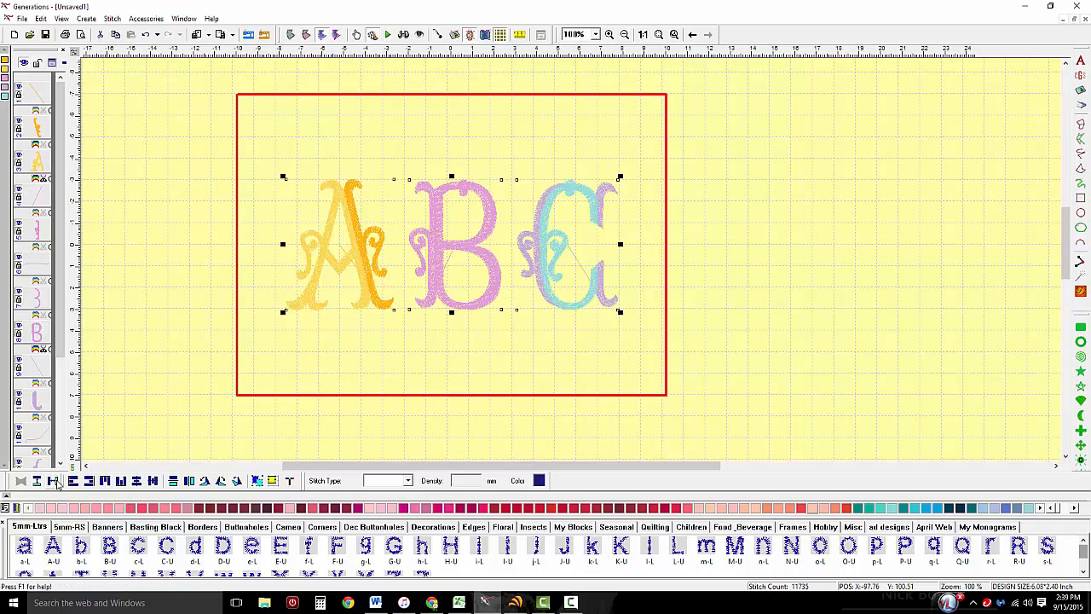
Move the letters B and C closer to the A to tighten the row
click(463, 361)
click(501, 279)
mouse_move(500, 279)
mouse_down()
mouse_move(482, 276)
mouse_move(533, 274)
mouse_move(520, 273)
mouse_up()
click(546, 274)
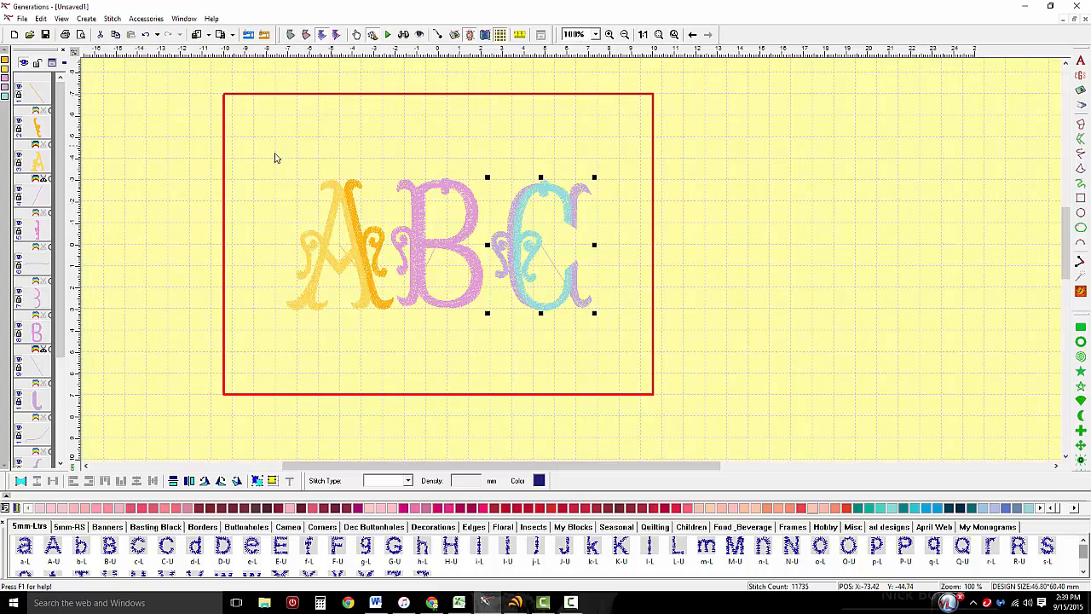
Realign the tightened A, B and C to the horizontal center and even out the gaps between them
drag(272, 150, 624, 365)
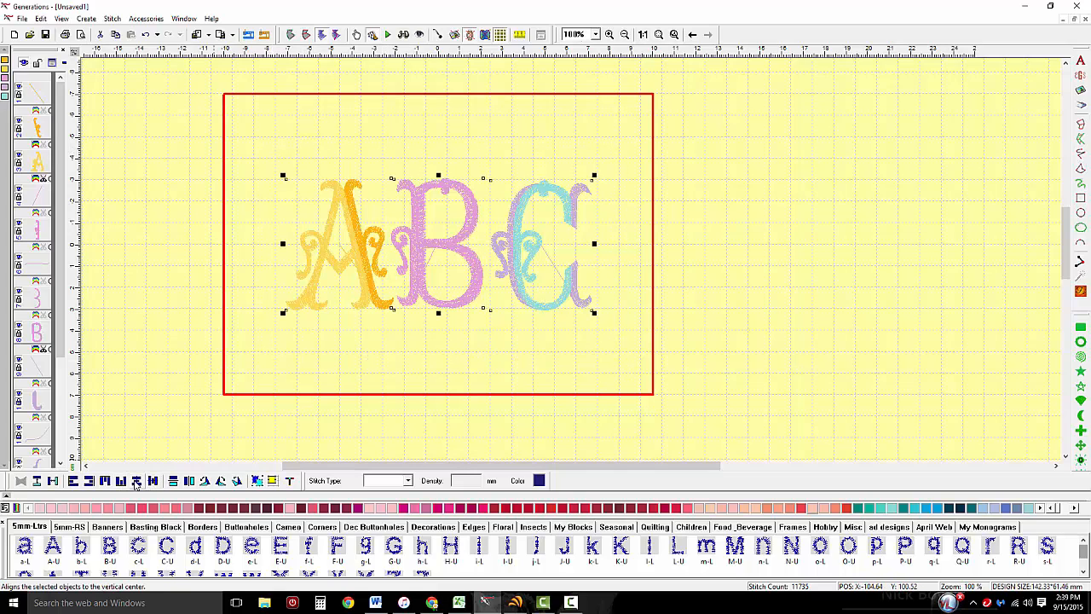
click(156, 484)
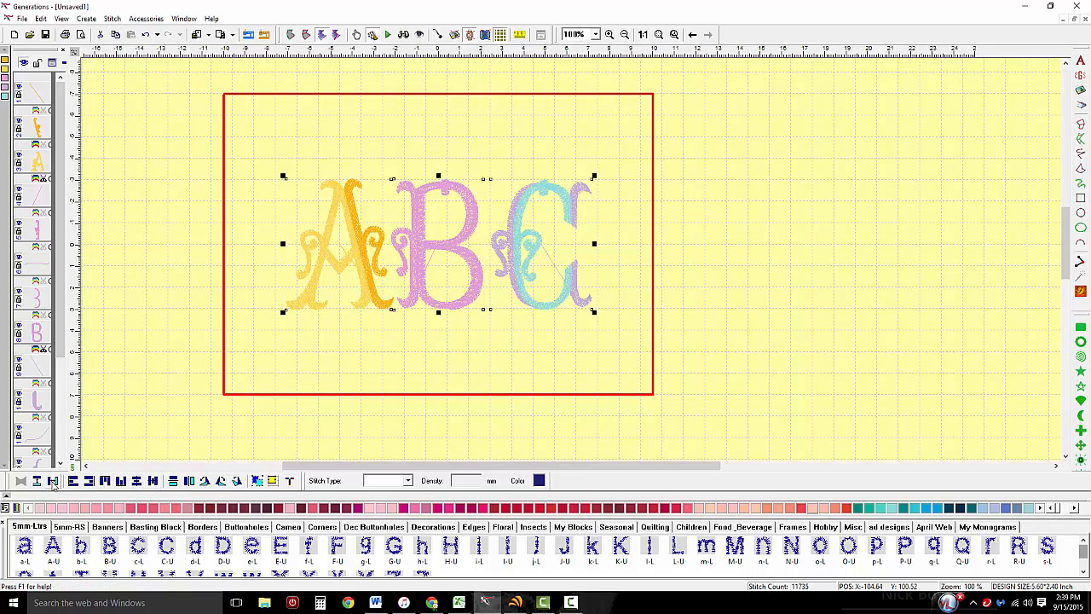
click(53, 482)
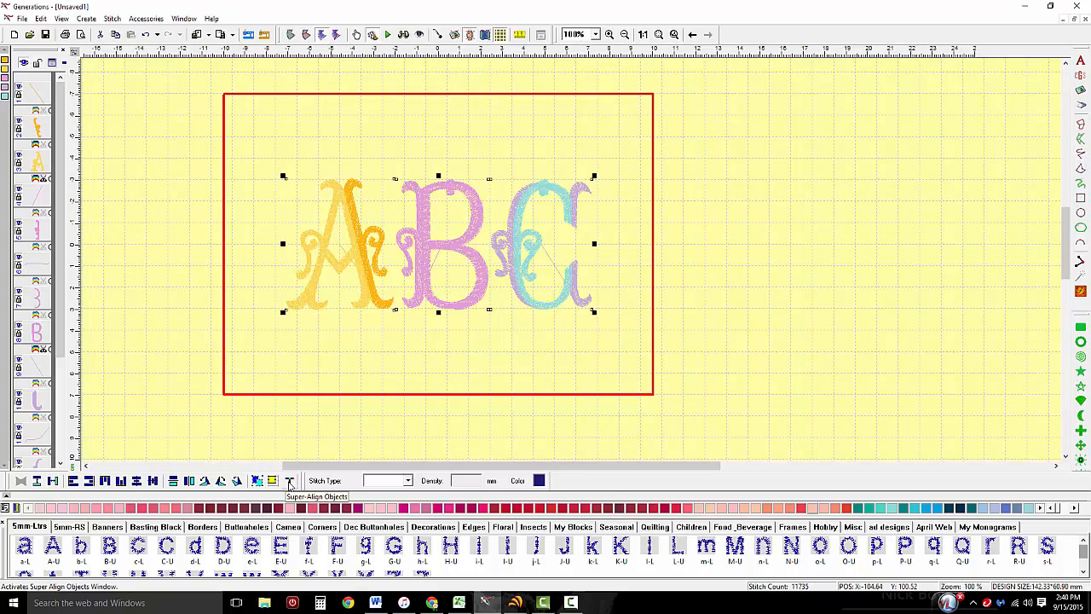
Super Align the three letters above an Arc path drawn along their base and bowed upward, applying it to the locked objects too
click(289, 481)
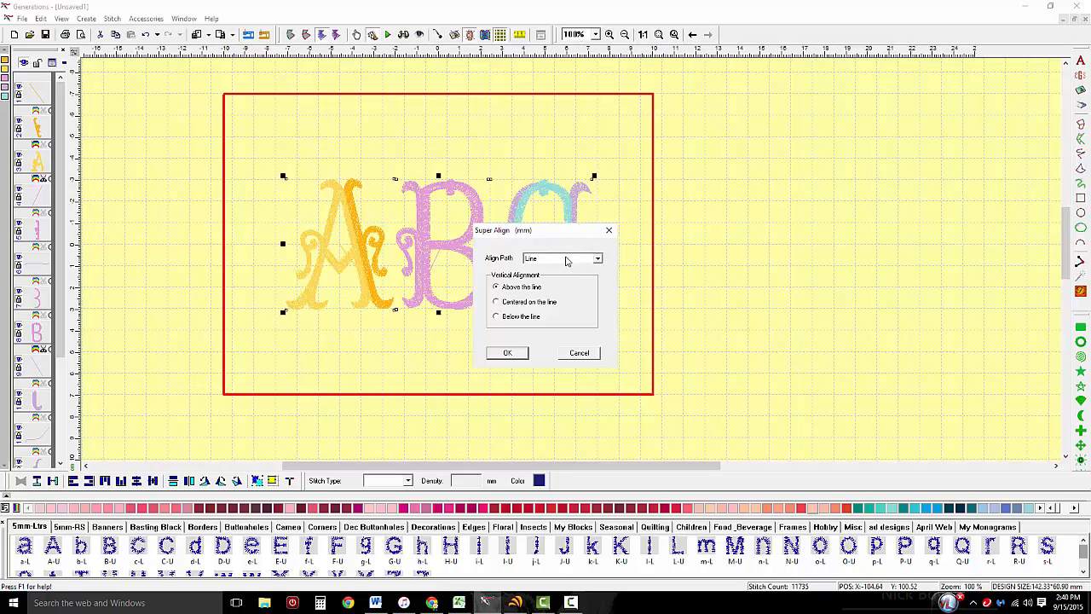
click(598, 259)
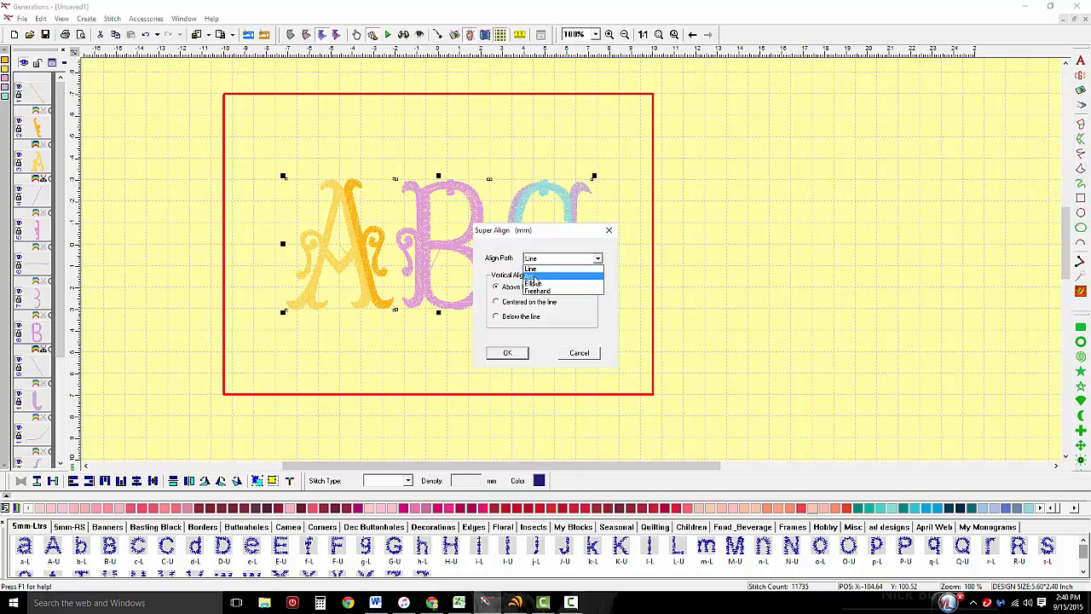
click(535, 280)
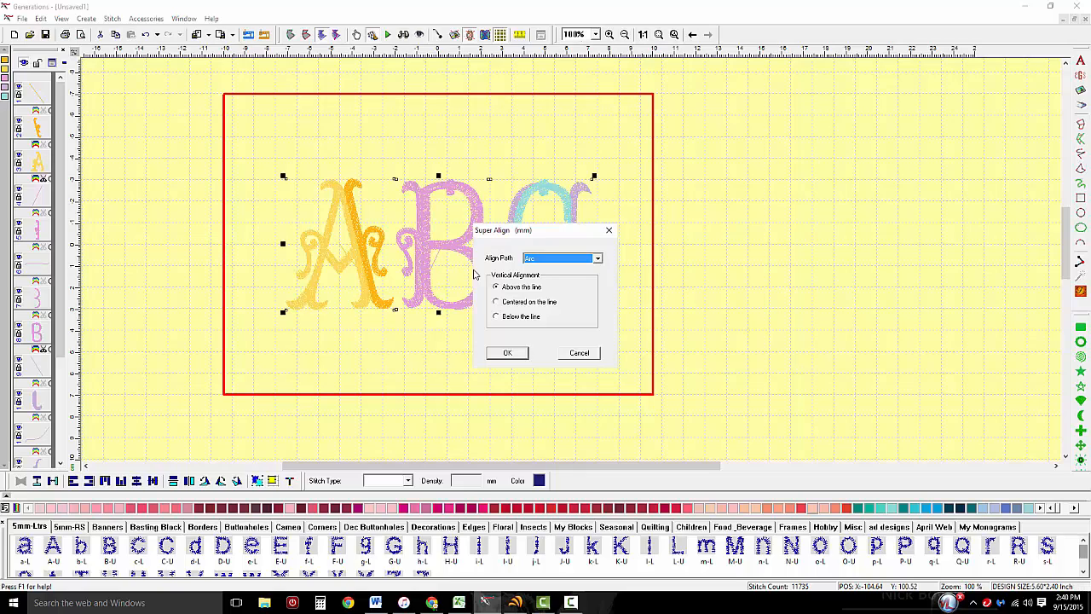
click(506, 354)
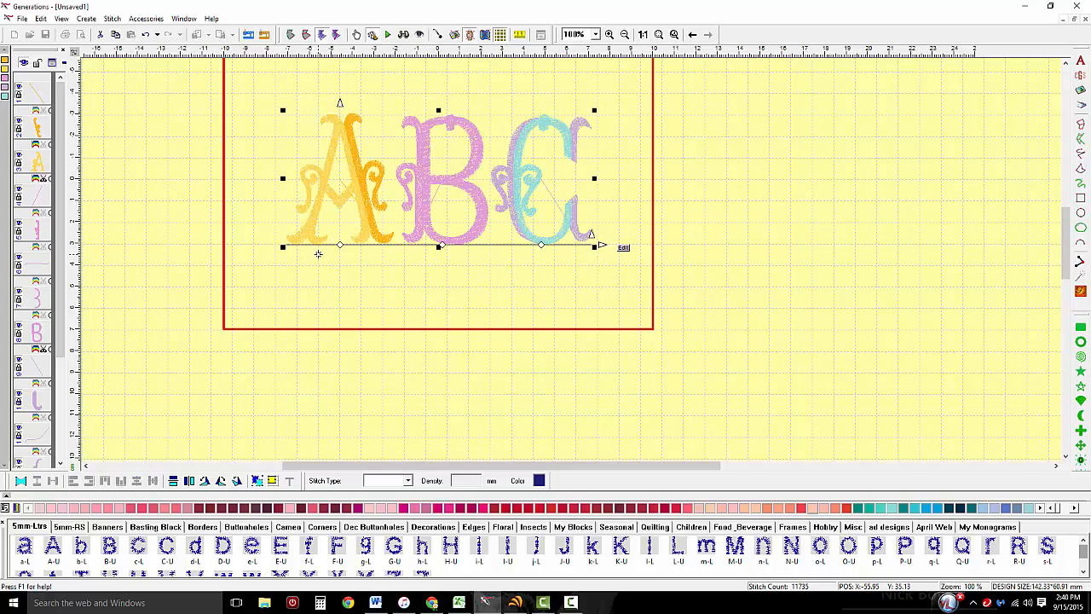
drag(318, 253, 555, 254)
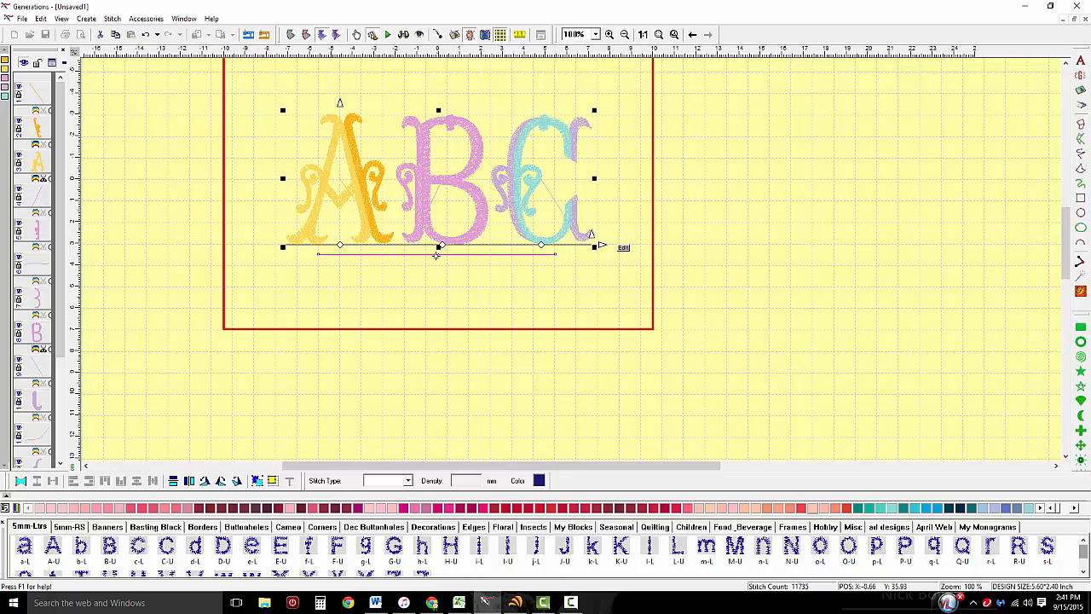
drag(437, 249, 441, 197)
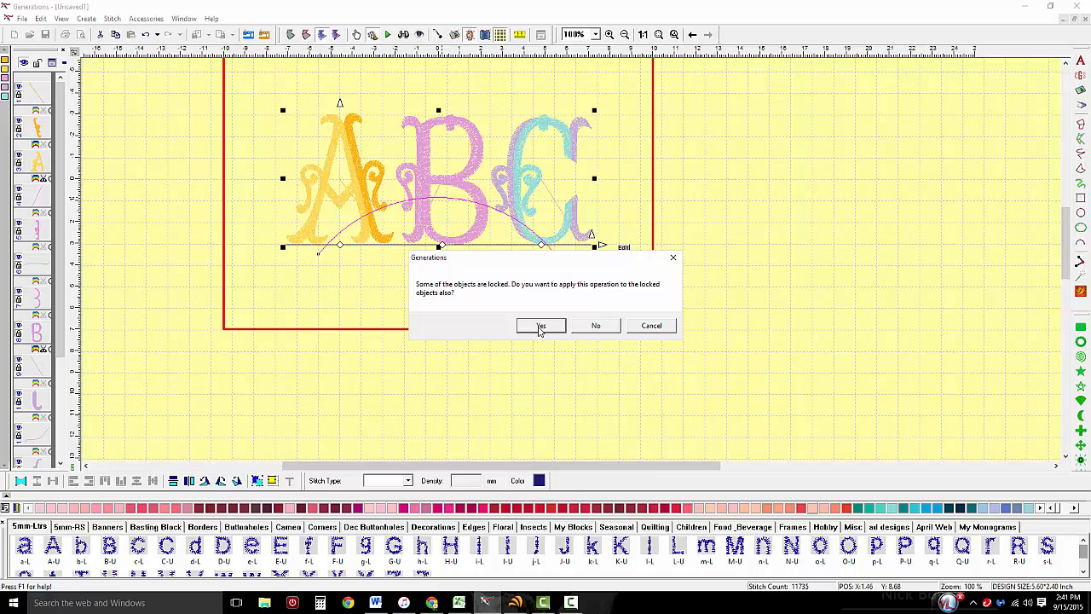
click(539, 326)
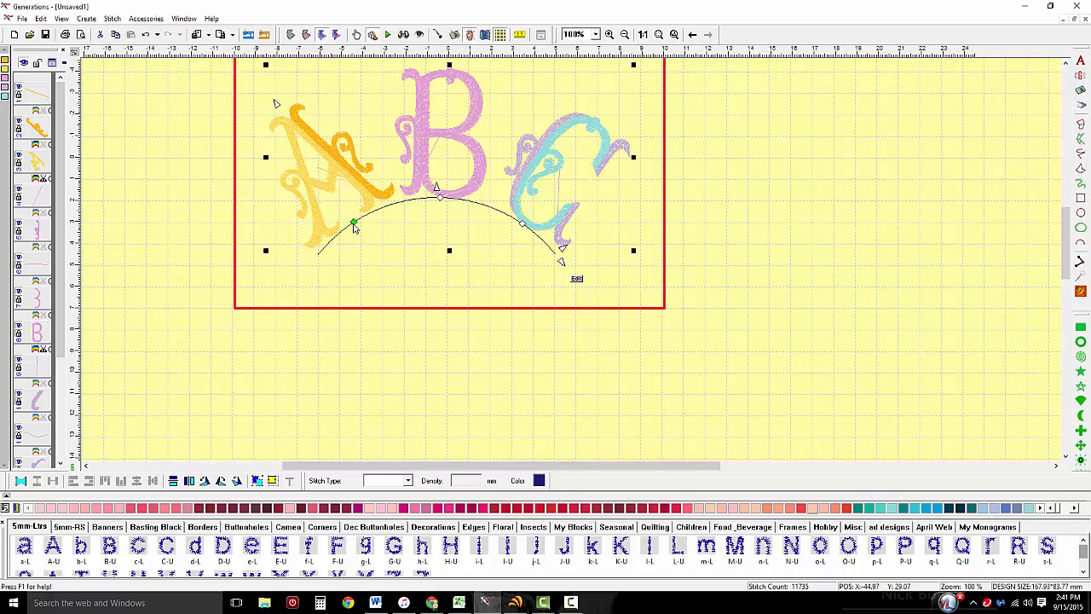
Slide the A slightly down the arc toward its outer end and tighten the spacing of all three letters, including the locked objects
click(440, 198)
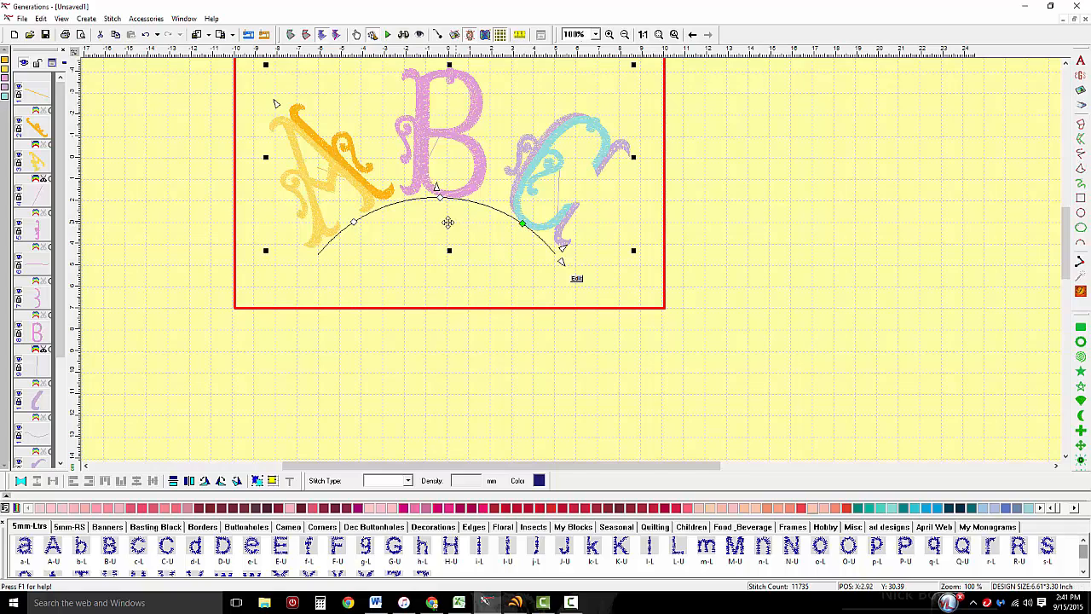
click(355, 224)
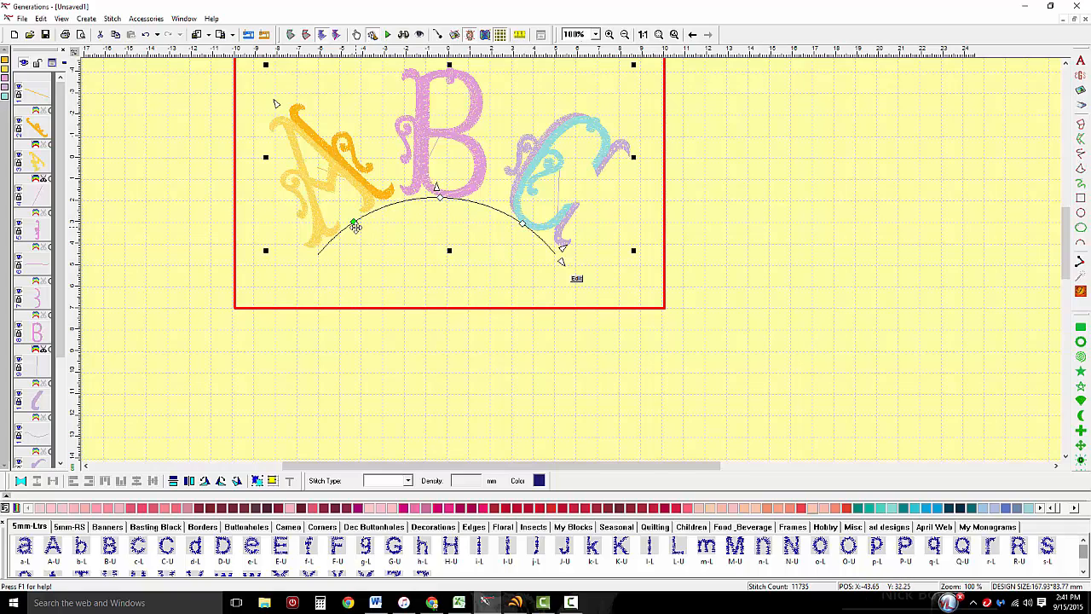
mouse_move(353, 223)
mouse_down()
mouse_move(365, 222)
mouse_move(322, 254)
mouse_move(353, 243)
mouse_up()
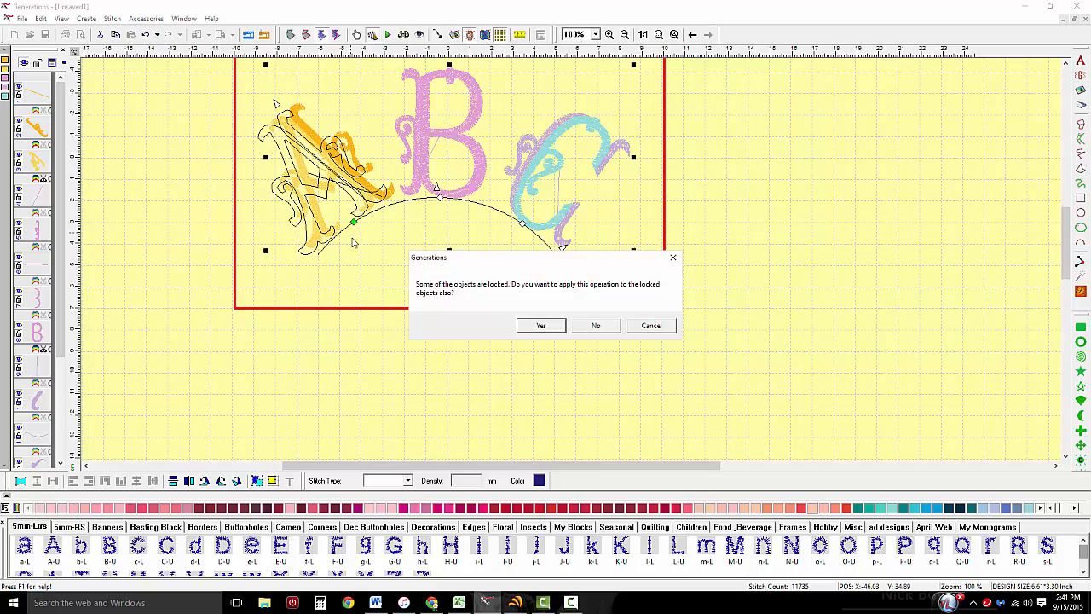
click(541, 325)
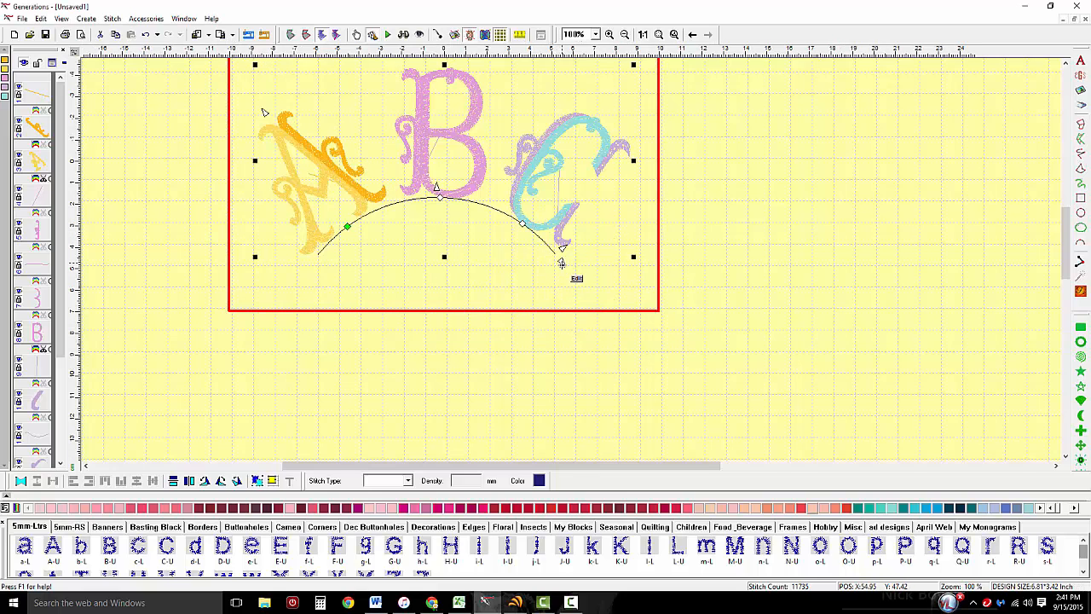
drag(561, 263, 565, 241)
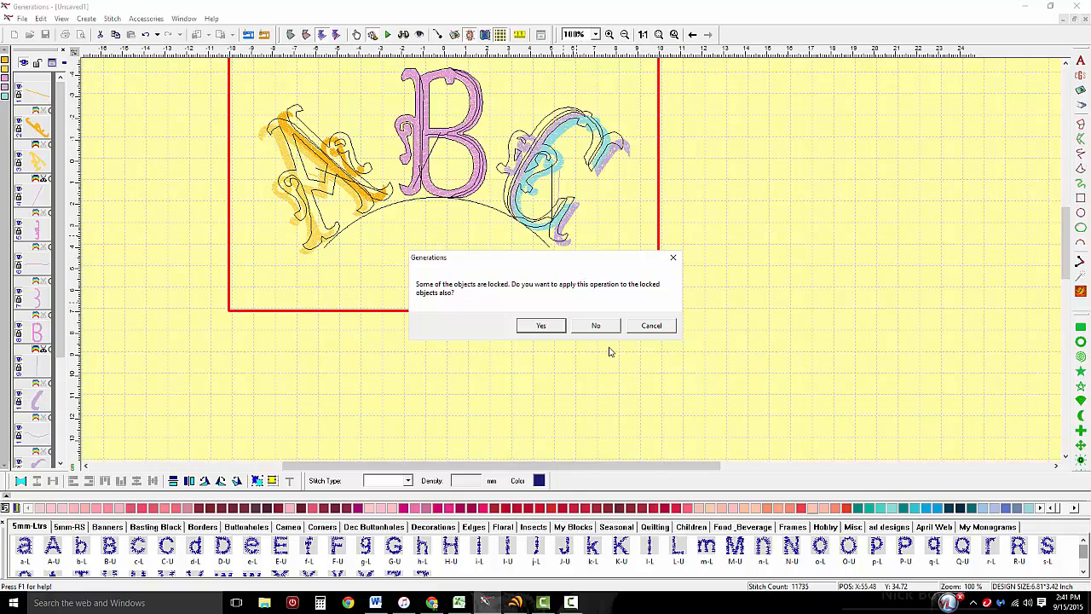
click(544, 328)
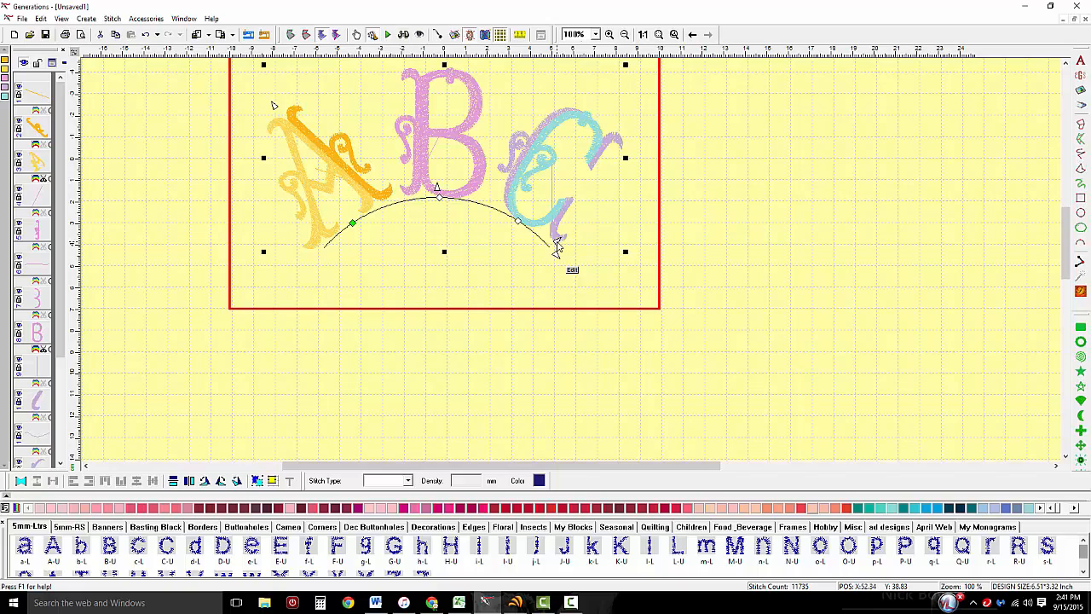
Fine-tune the spacing of the three letters along the arc and bow the arc further upward, applying both changes to the locked objects too
mouse_move(556, 241)
mouse_down()
mouse_move(588, 227)
mouse_move(597, 202)
mouse_move(541, 237)
mouse_move(514, 278)
mouse_move(548, 242)
mouse_up()
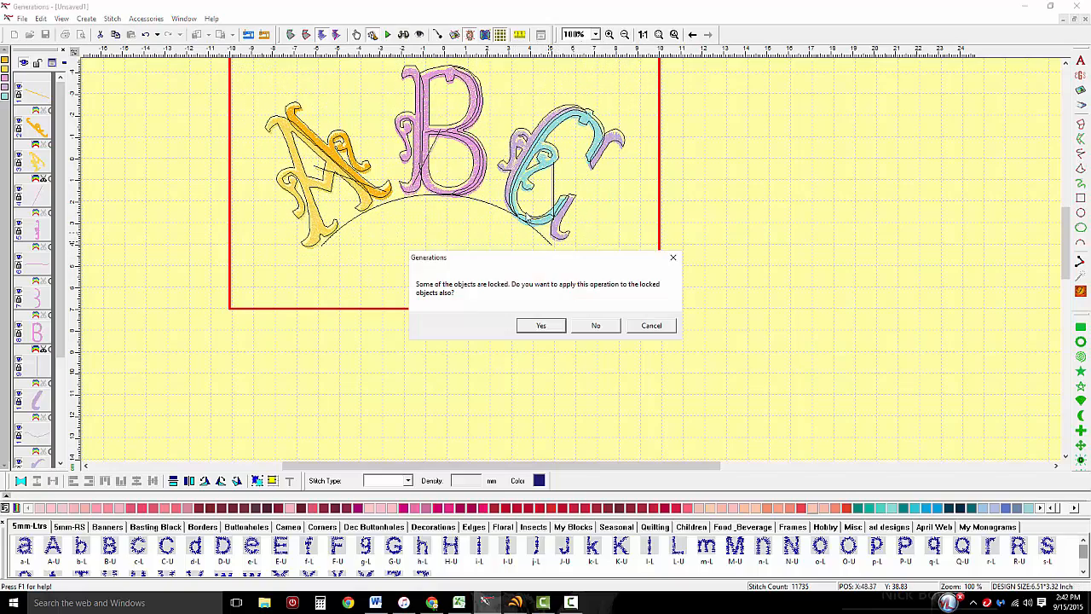
click(543, 327)
scroll(511, 247, up, 5)
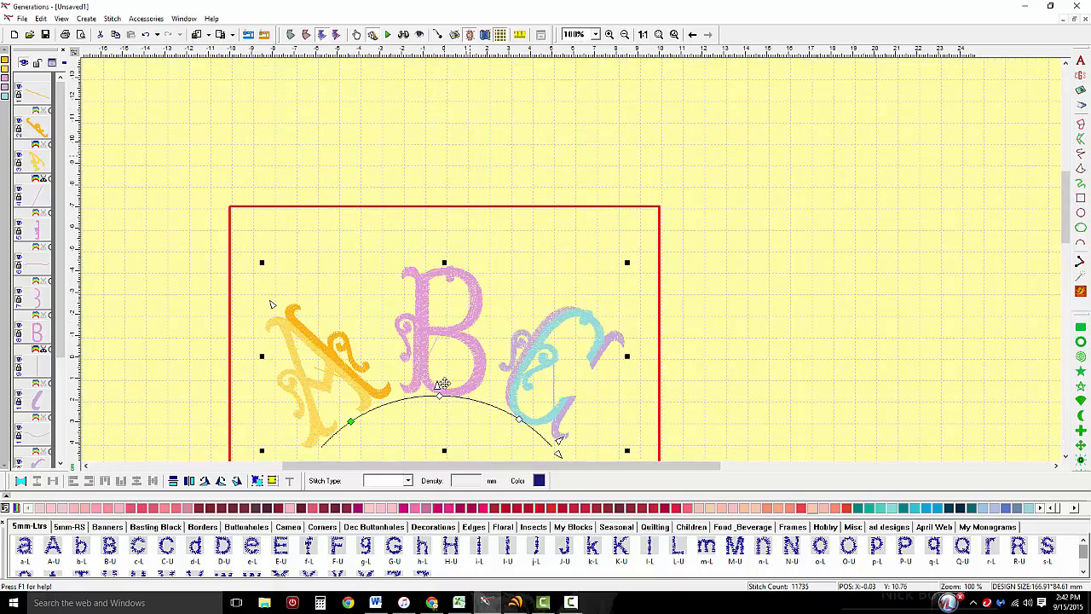
mouse_move(435, 386)
mouse_down()
mouse_move(458, 219)
mouse_move(444, 226)
mouse_move(434, 388)
mouse_move(436, 379)
mouse_up()
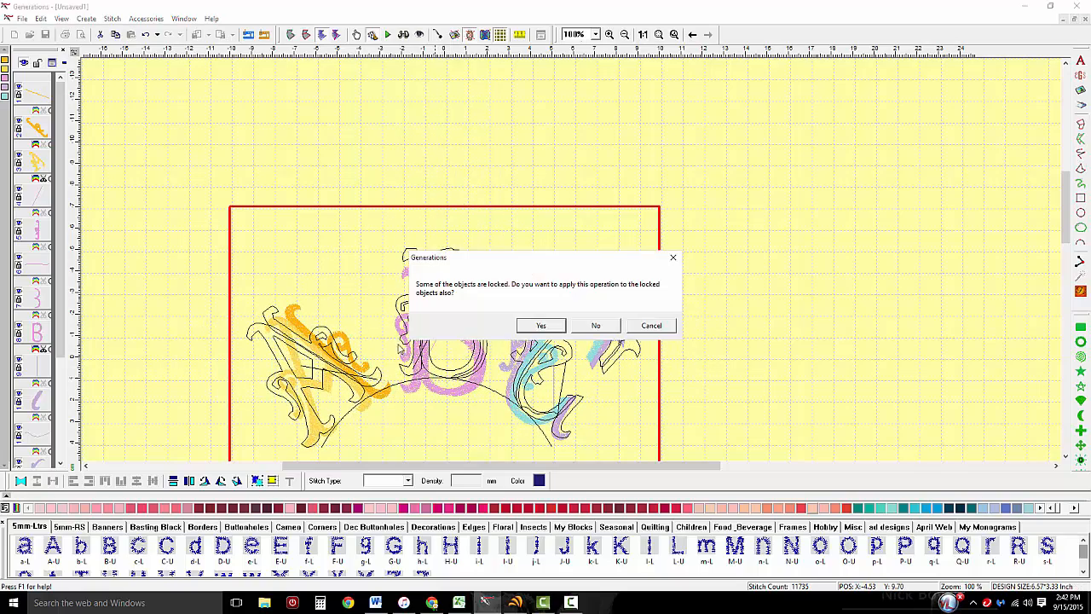
click(541, 326)
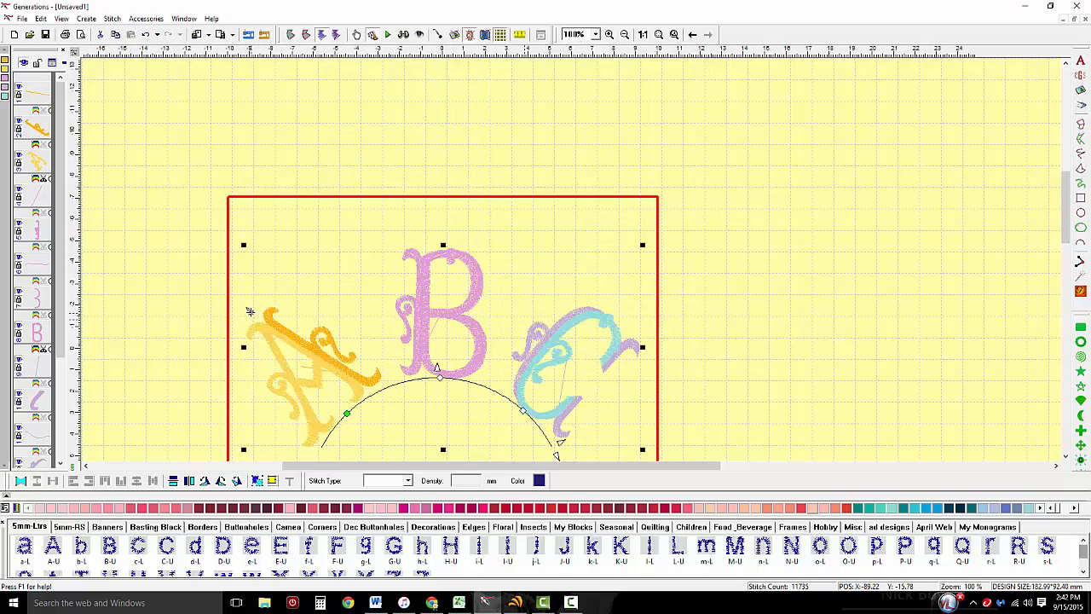
Reduce the height of the three letters standing on the arc, including the locked objects
drag(250, 312, 294, 390)
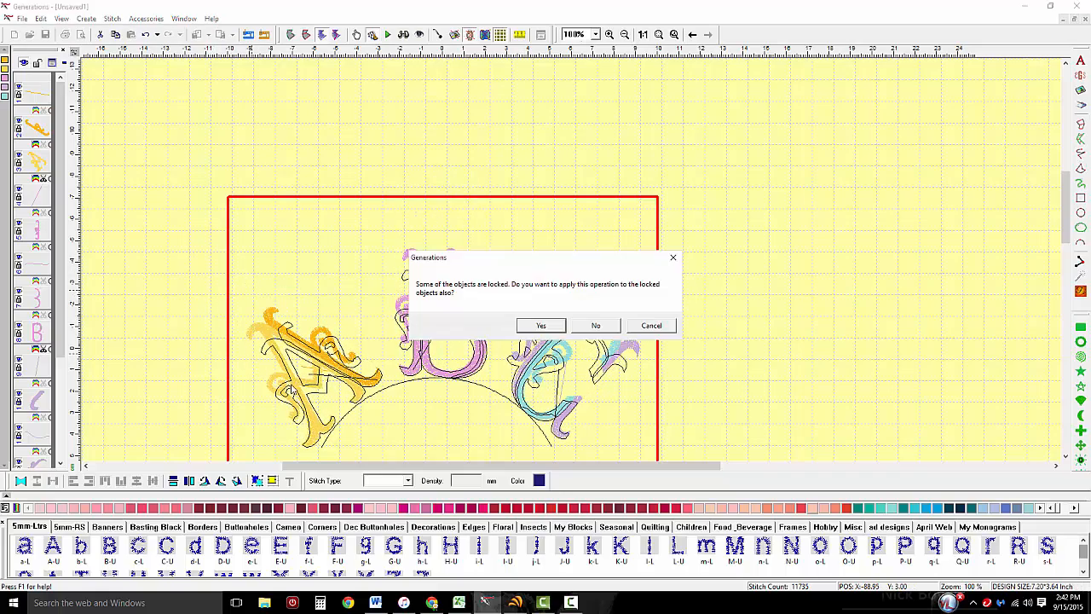
click(552, 327)
Place five copies of the Floral design OF_2 in a rough row below the letters
scroll(552, 328, down, 5)
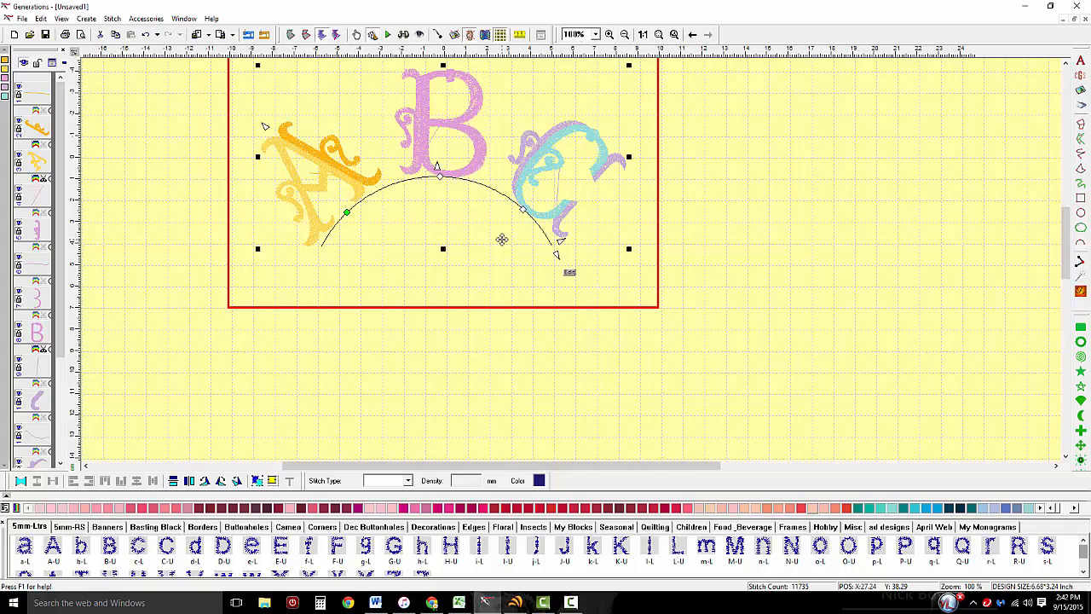
scroll(501, 240, down, 3)
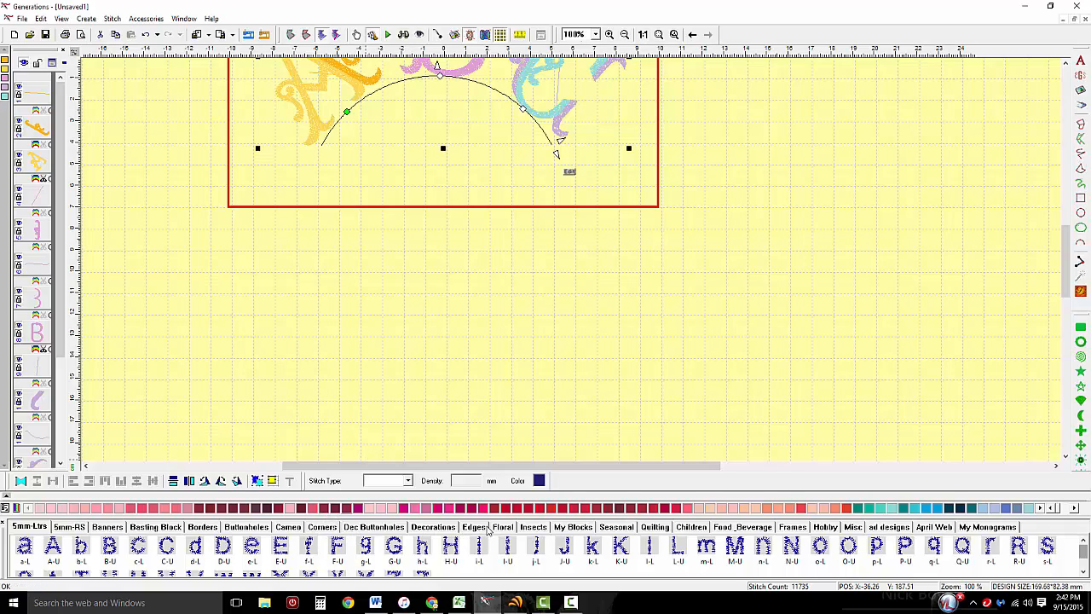
click(500, 528)
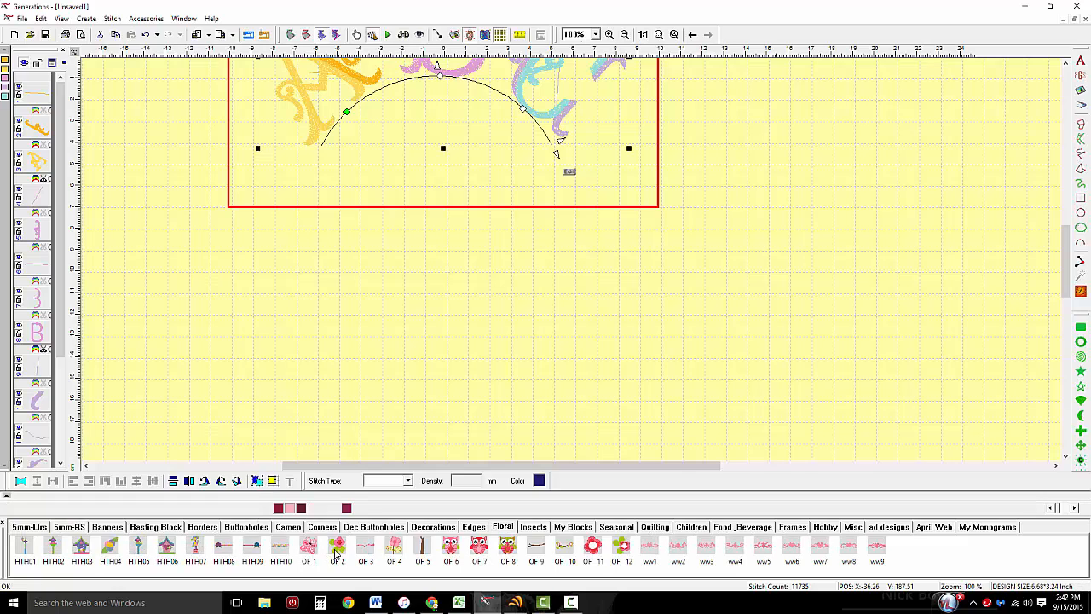
drag(337, 554, 298, 337)
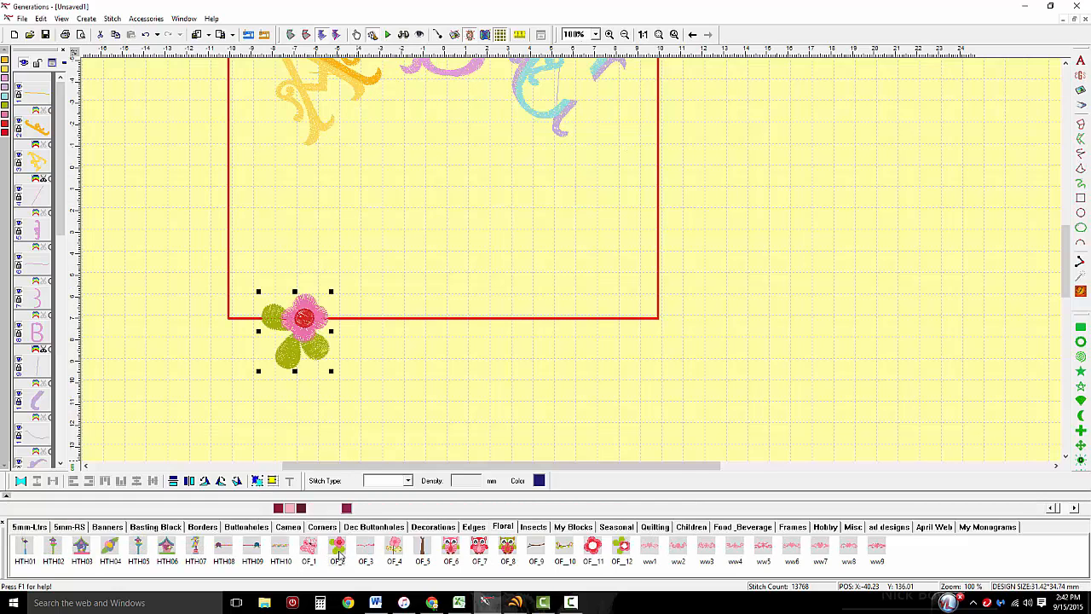
drag(340, 554, 393, 333)
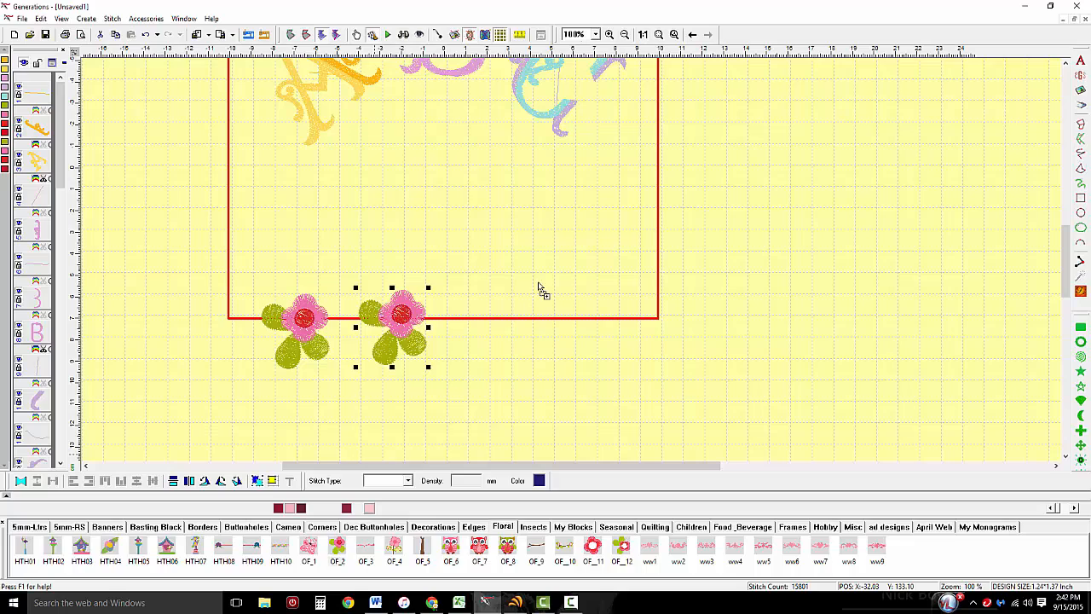
drag(539, 290, 495, 340)
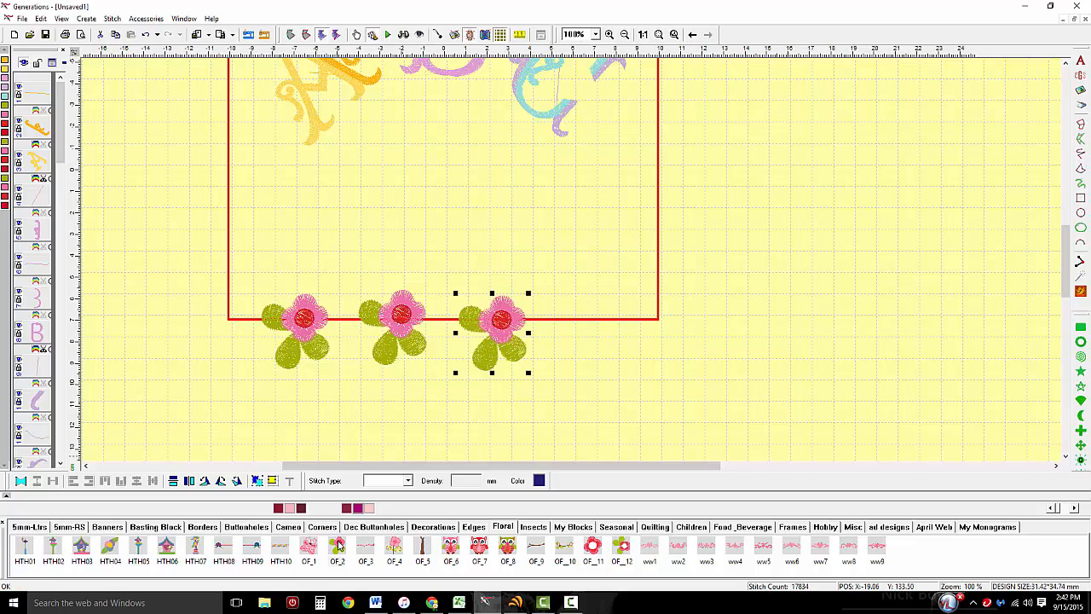
drag(338, 546, 610, 330)
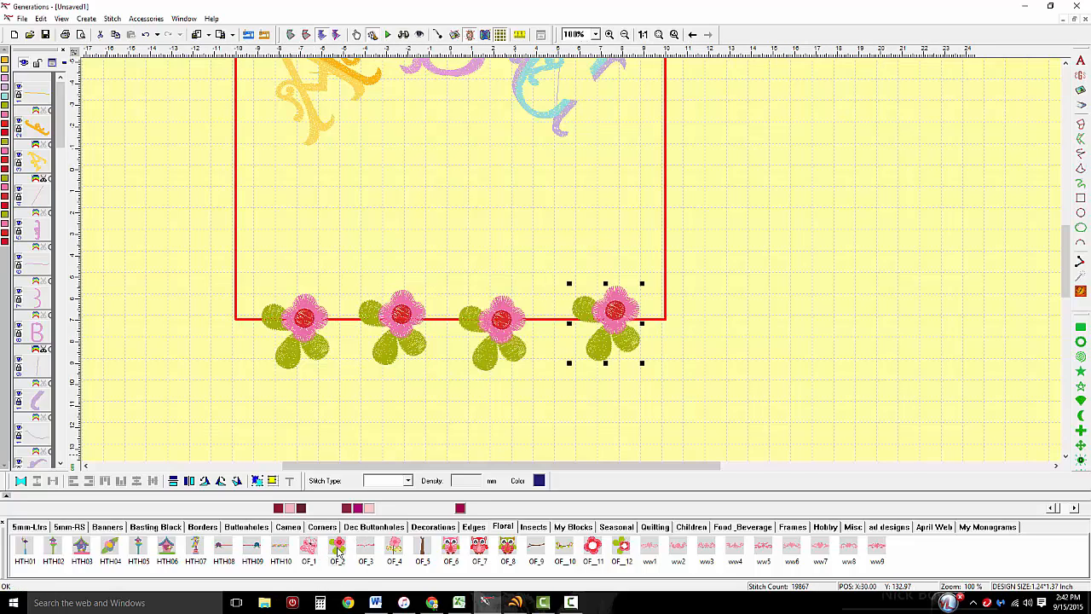
drag(338, 550, 735, 345)
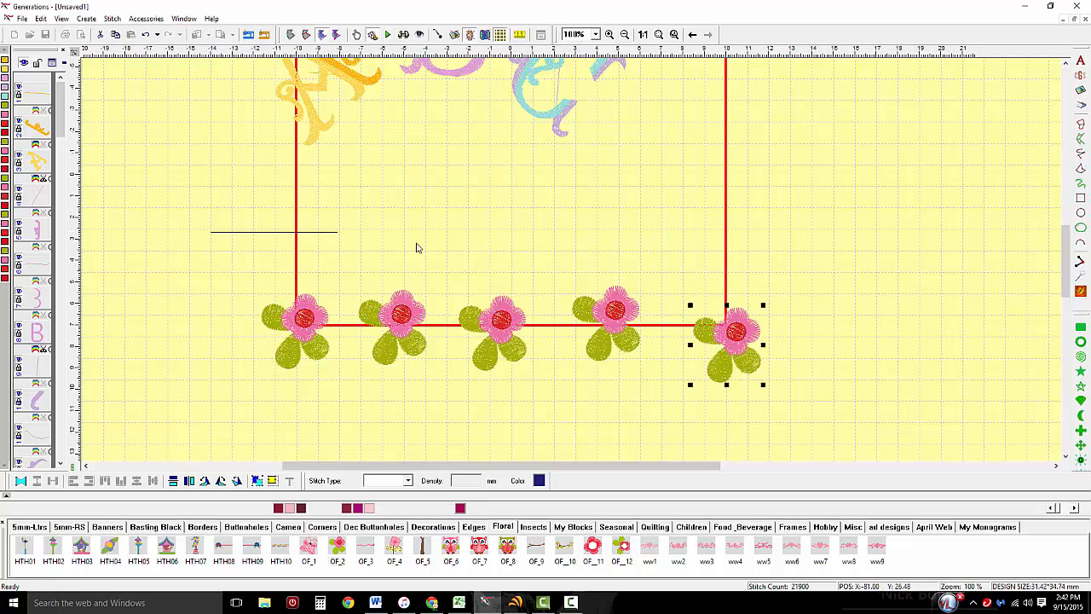
Align the five flowers to their vertical center and space them evenly across the row
drag(417, 247, 824, 446)
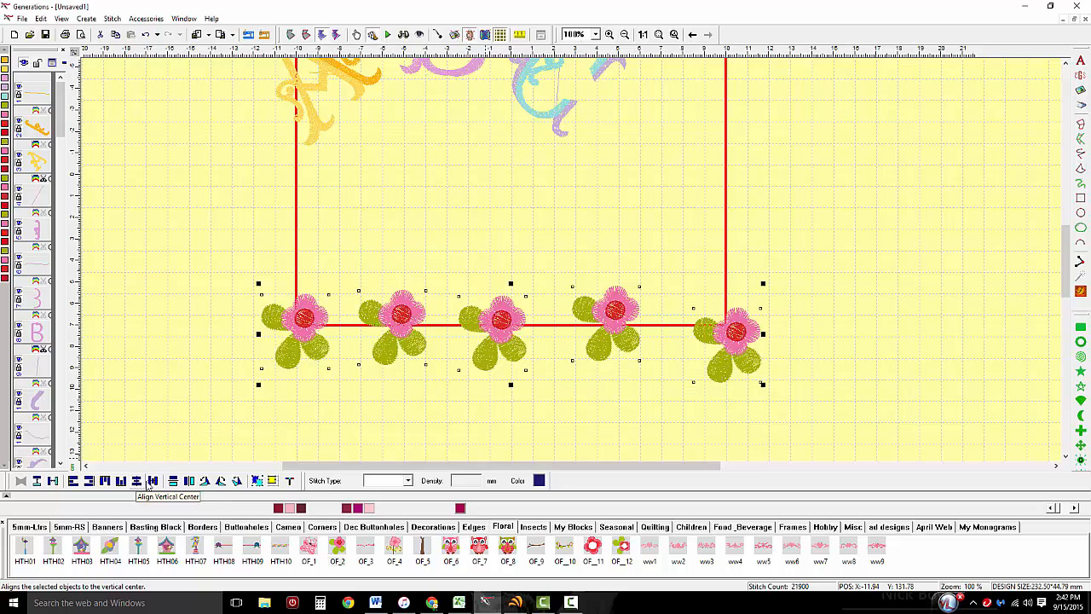
click(151, 481)
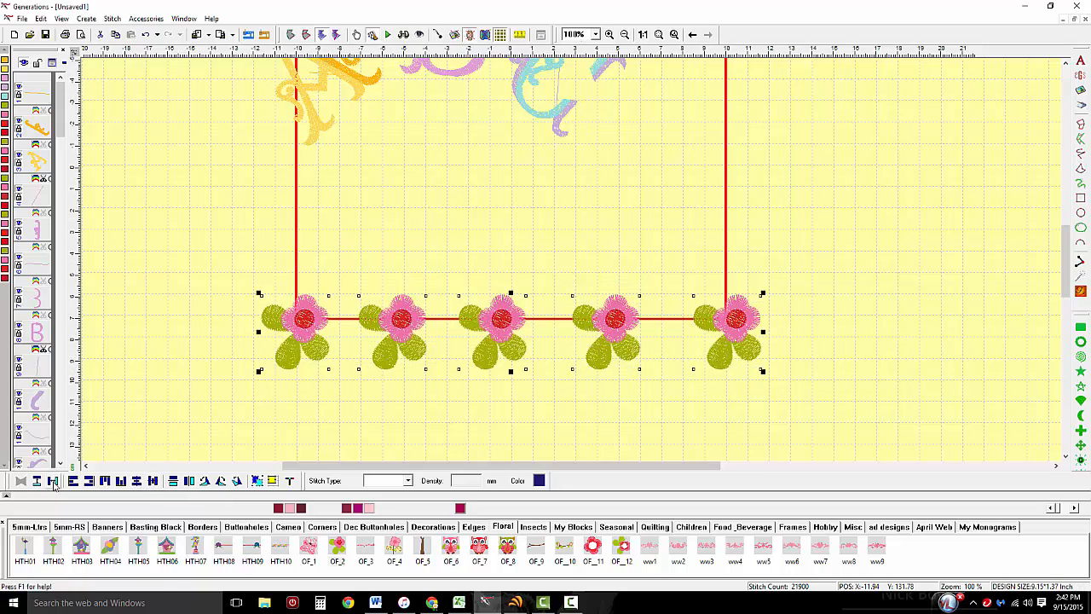
click(53, 481)
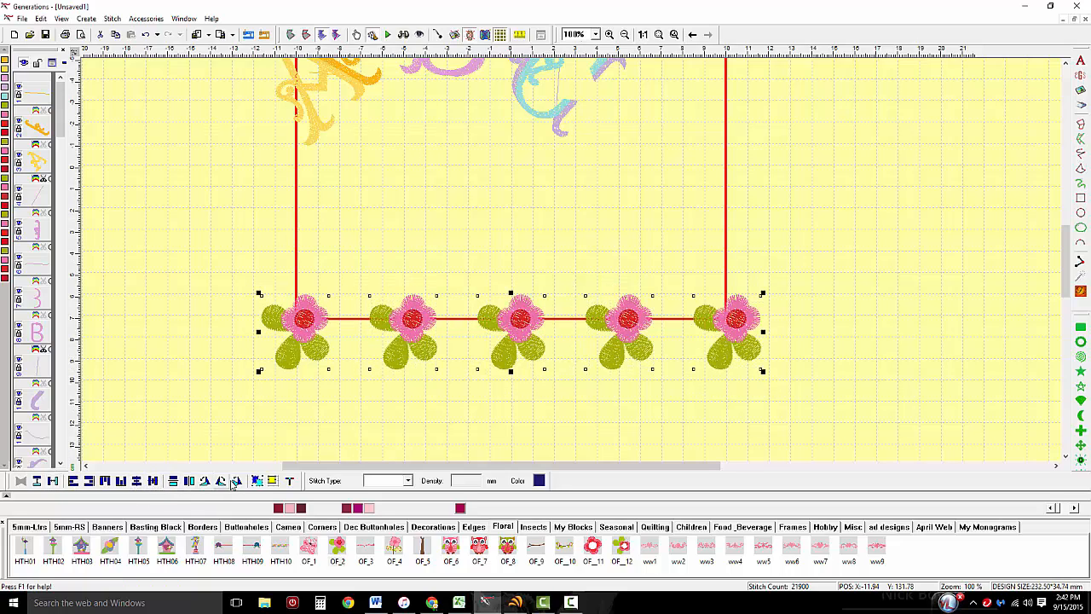
Super Align the five flowers centered on a Freehand path drawn as a wave below the letters, rising, dipping and rising again
click(291, 481)
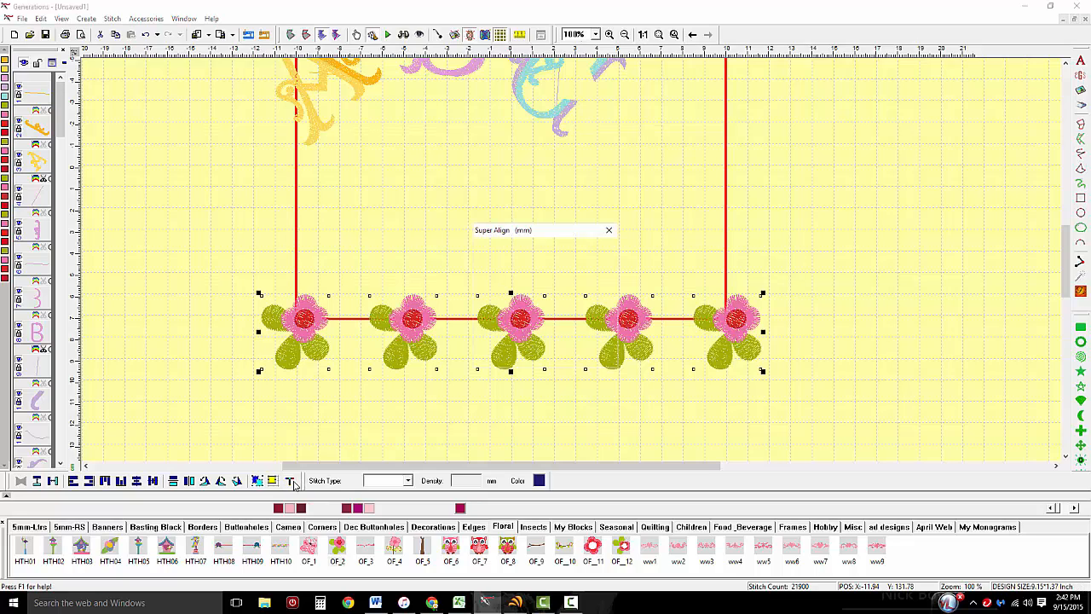
click(597, 260)
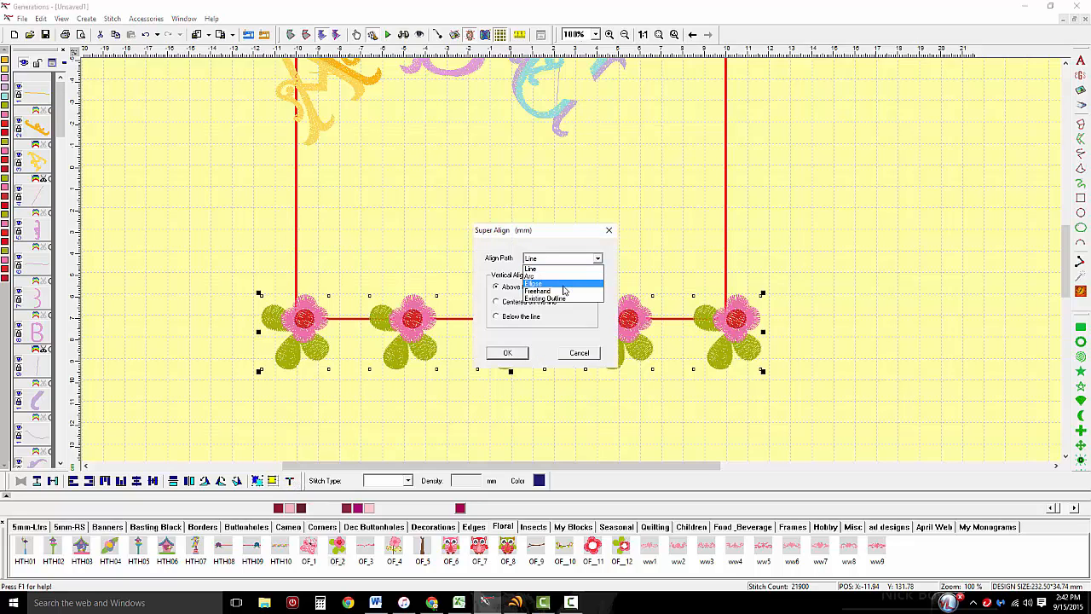
click(559, 292)
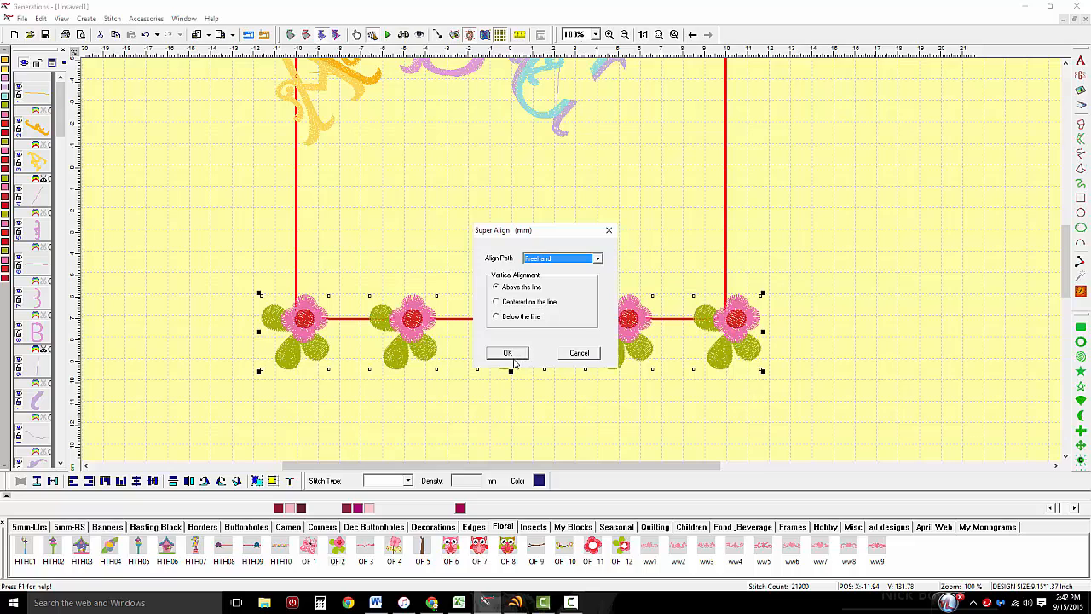
click(497, 305)
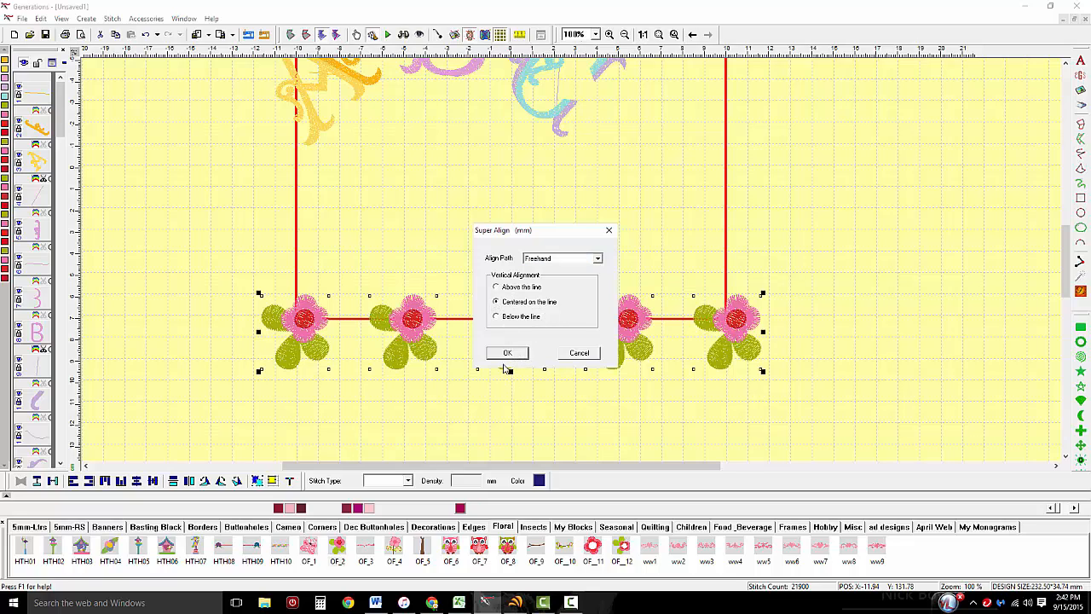
click(504, 354)
click(313, 278)
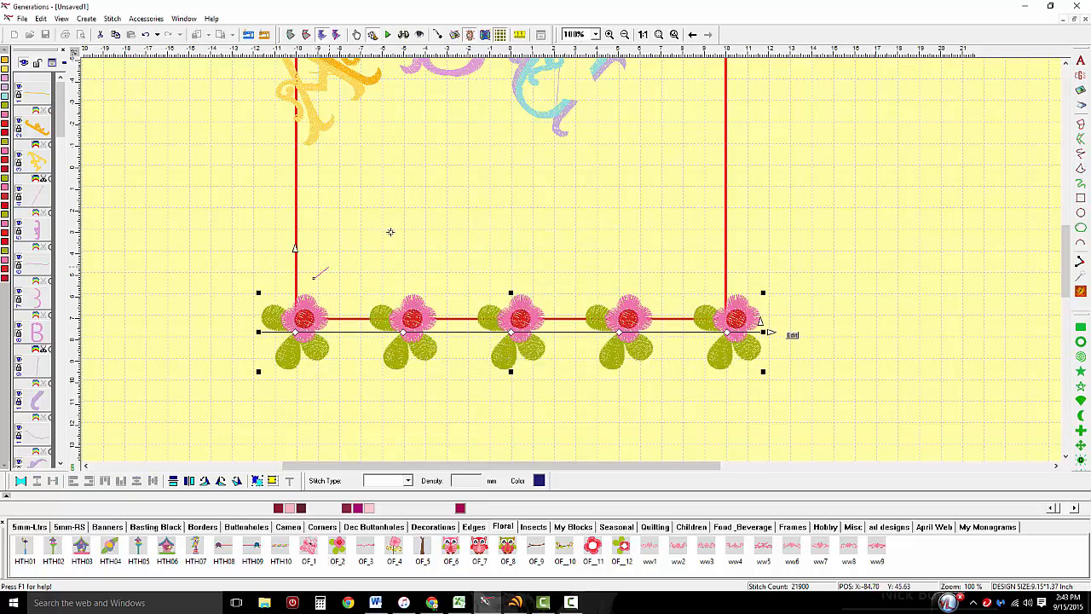
click(419, 201)
click(544, 254)
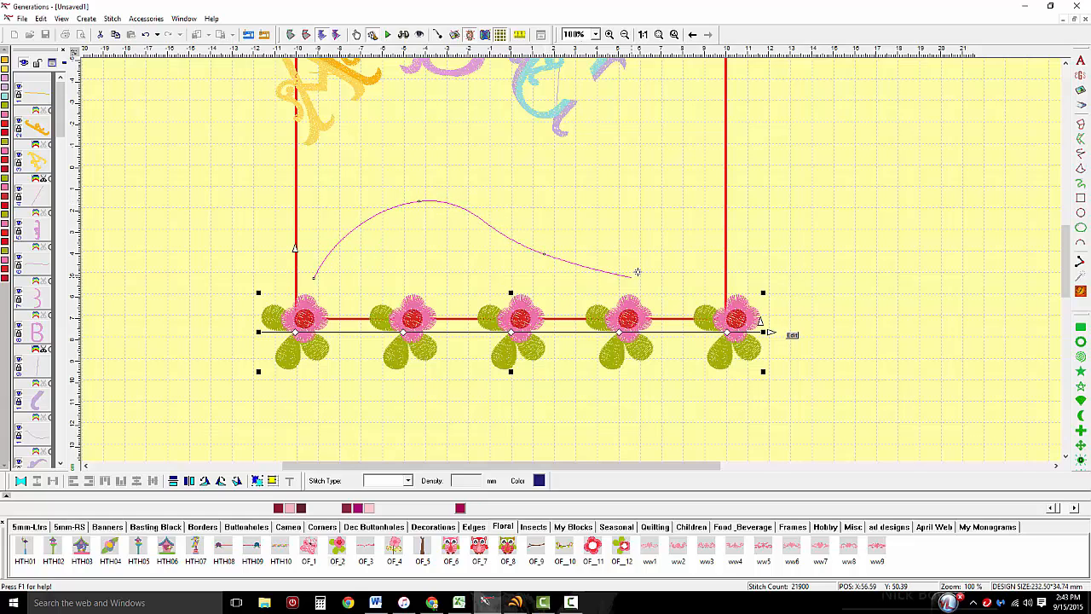
double_click(675, 188)
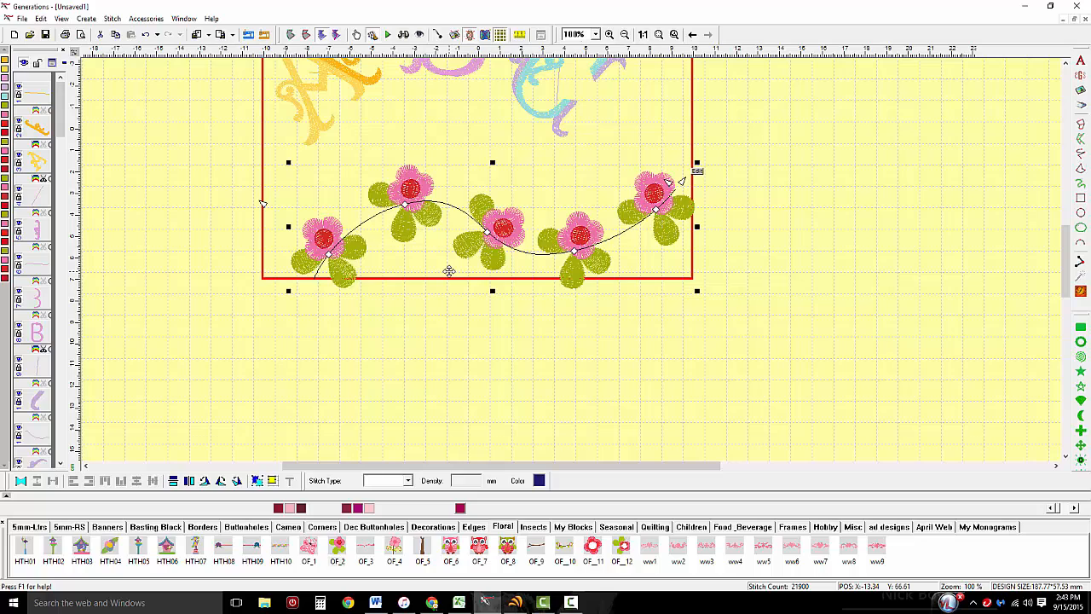